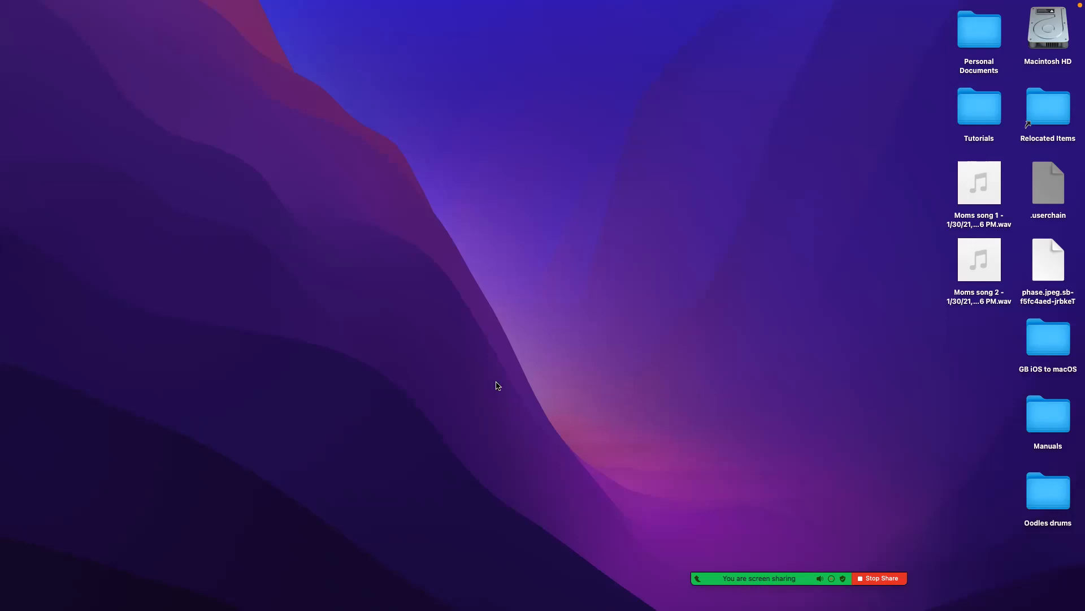
# Bring up the BlackHole page in Chrome, look through its download form and feature overview, and minimize the browser window
pyautogui.moveTo(576, 588)
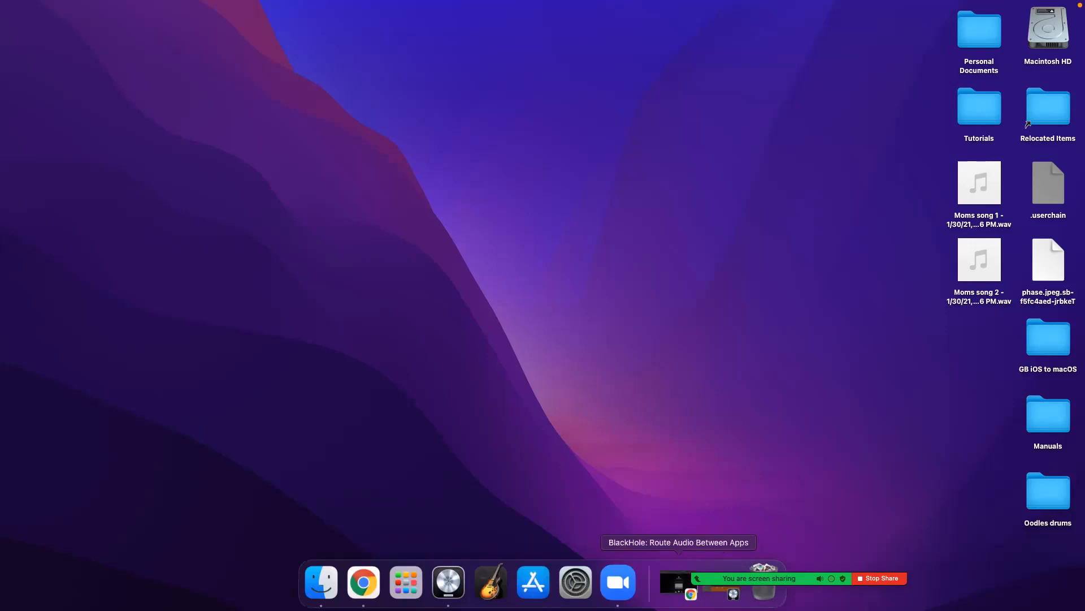
pyautogui.click(684, 585)
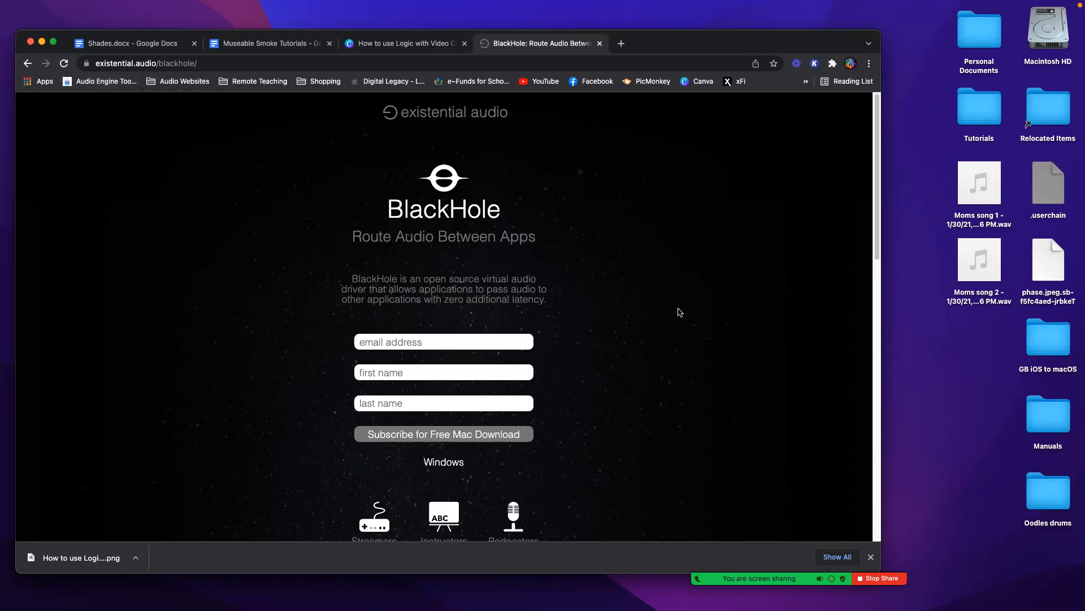
pyautogui.click(871, 557)
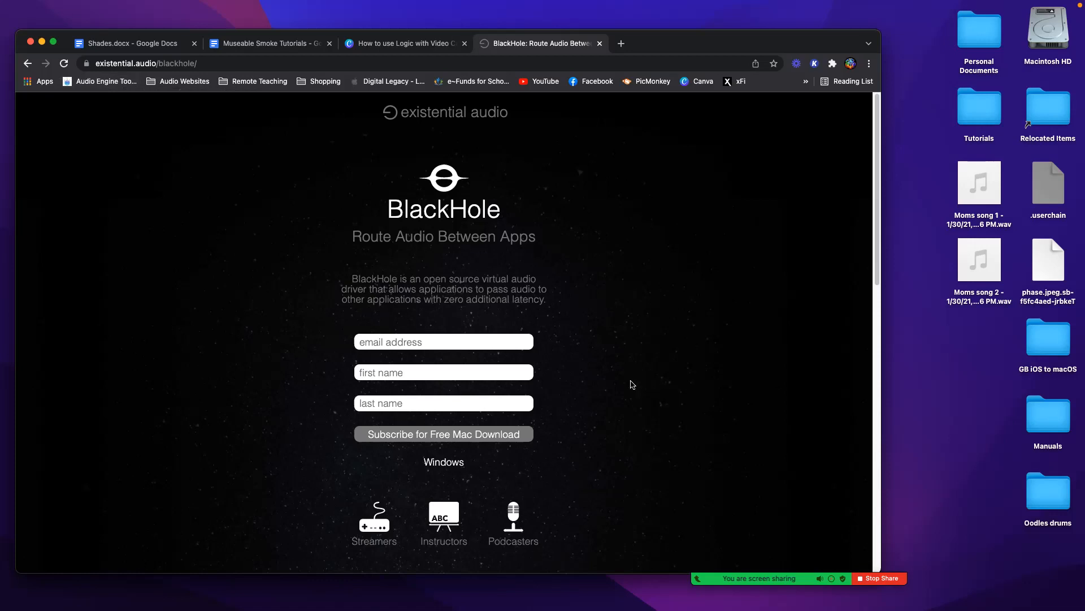
pyautogui.scroll(-5, 630, 385)
pyautogui.scroll(-2, 630, 385)
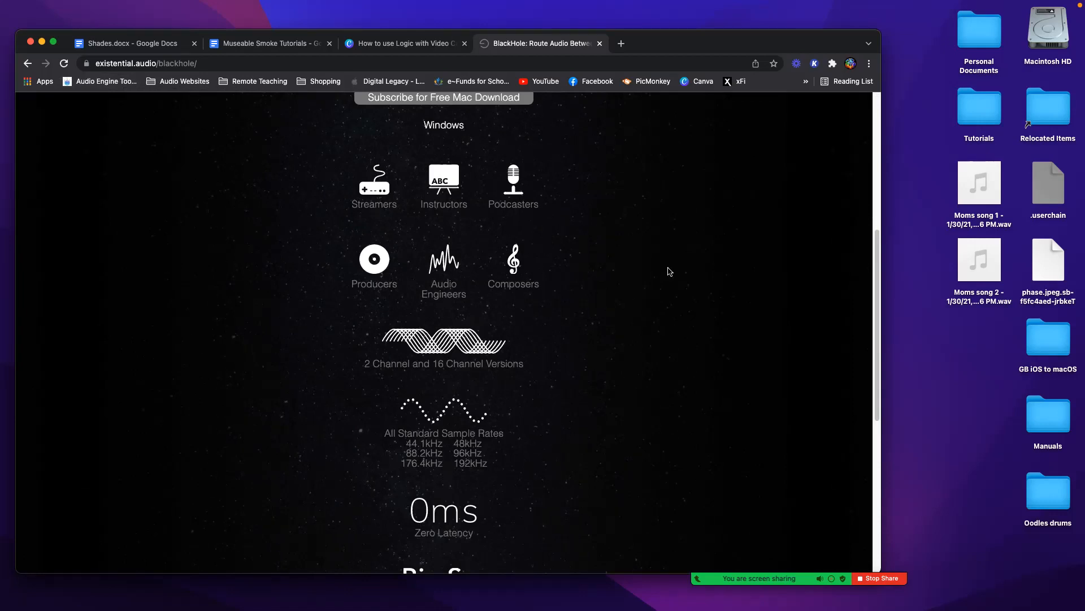
pyautogui.click(41, 42)
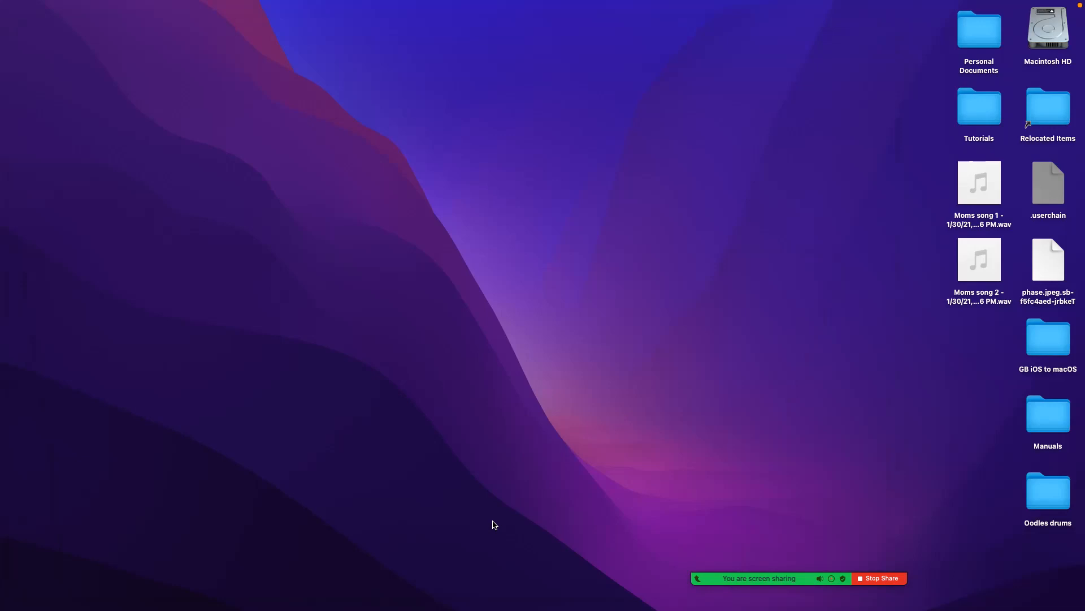
# Open Audio MIDI Setup and inspect the Built-in Output and UMC1820 audio devices
pyautogui.moveTo(533, 607)
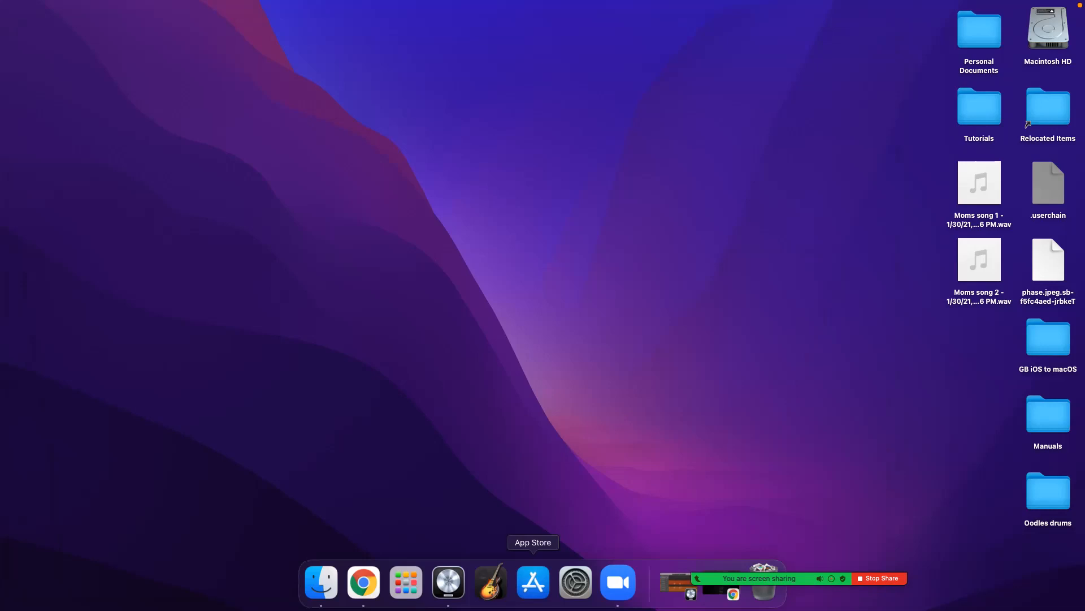
pyautogui.click(410, 591)
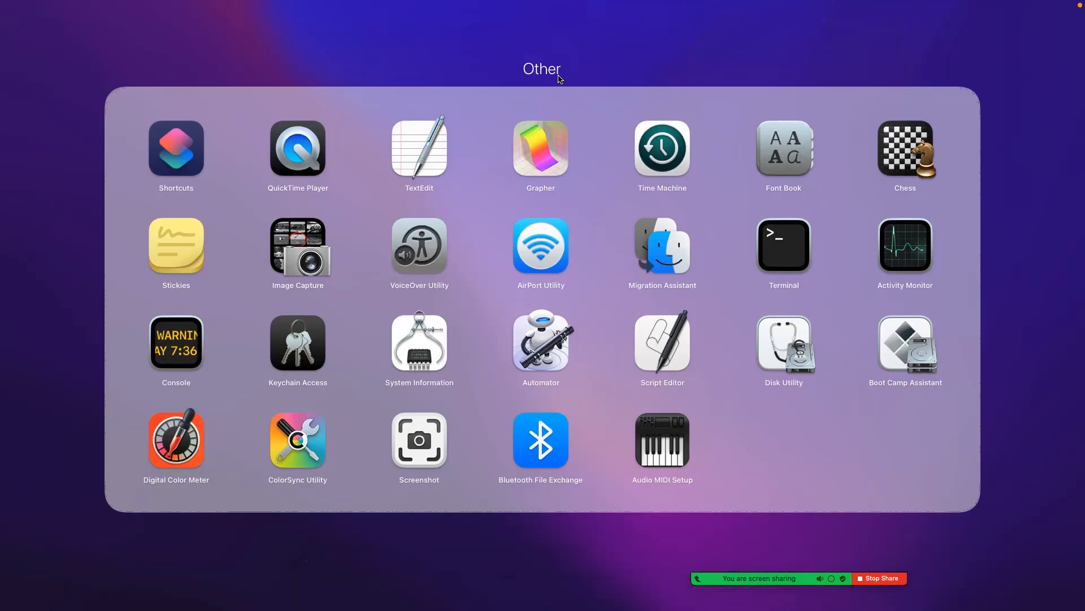
pyautogui.click(662, 452)
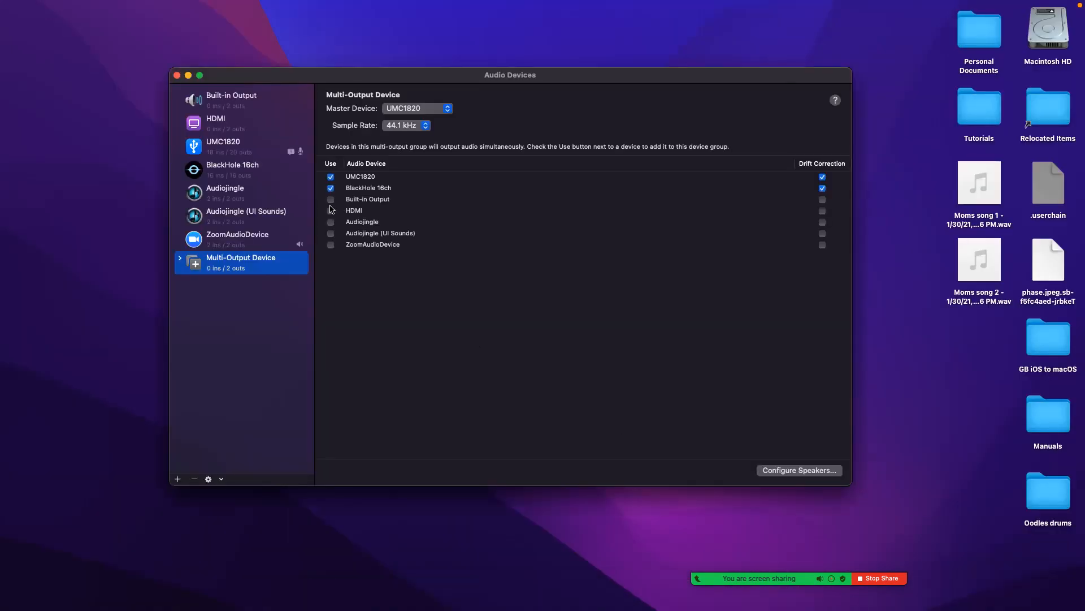
pyautogui.click(217, 105)
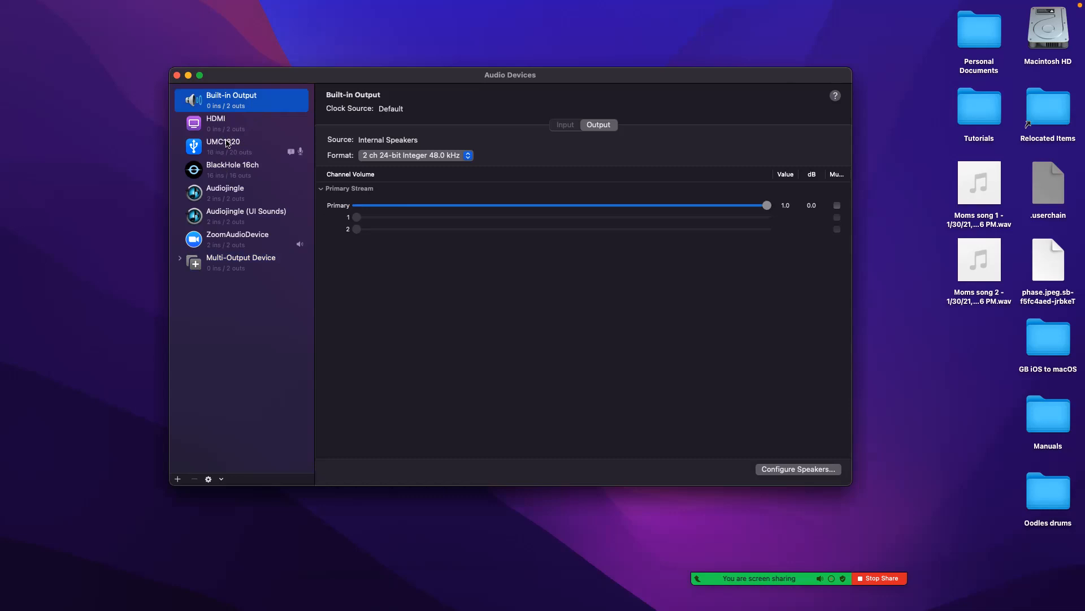
pyautogui.click(222, 153)
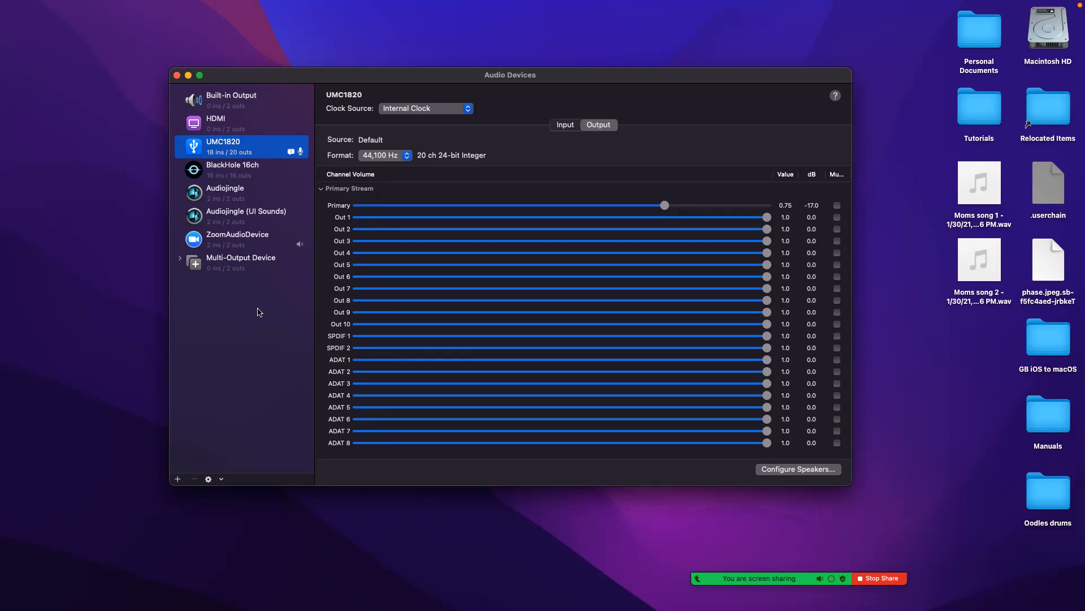
# Review the options for adding an audio device and the existing Multi-Output Device's master device, drift correction and sample rate settings
pyautogui.click(178, 479)
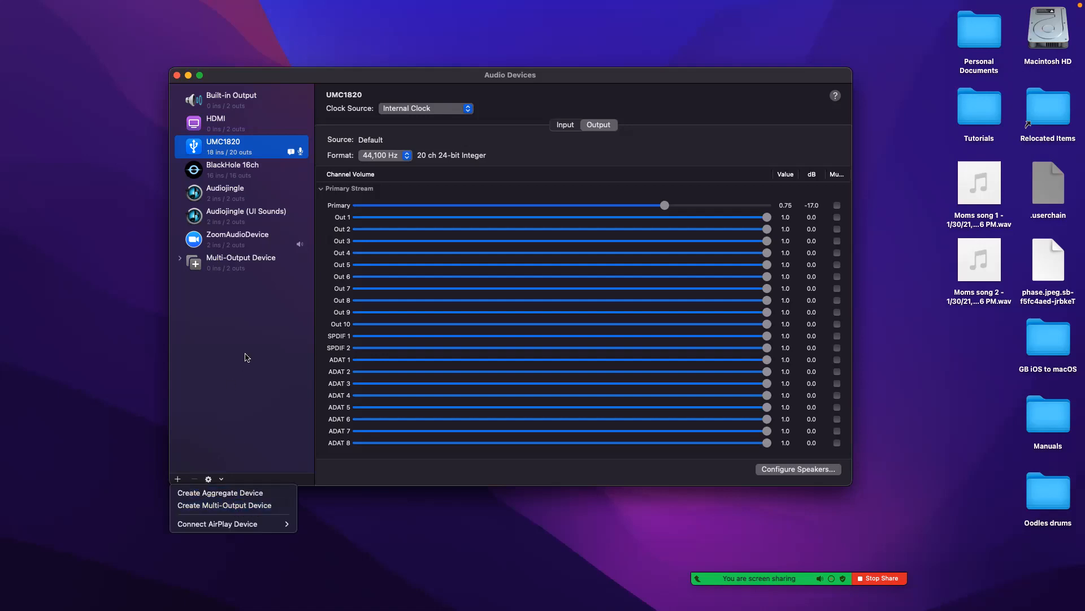
pyautogui.click(238, 262)
pyautogui.click(239, 264)
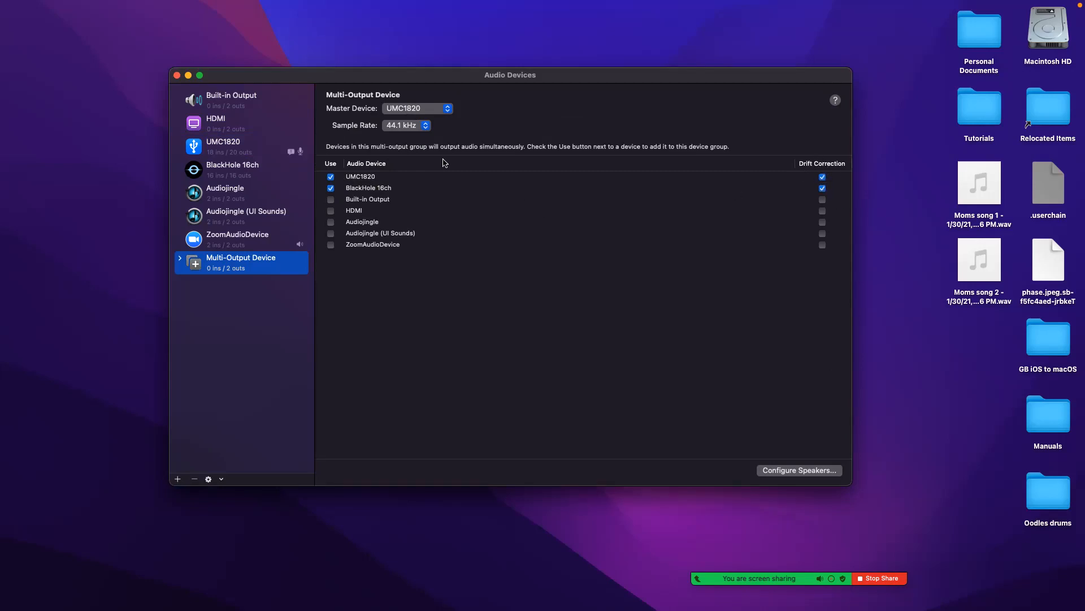
pyautogui.click(410, 113)
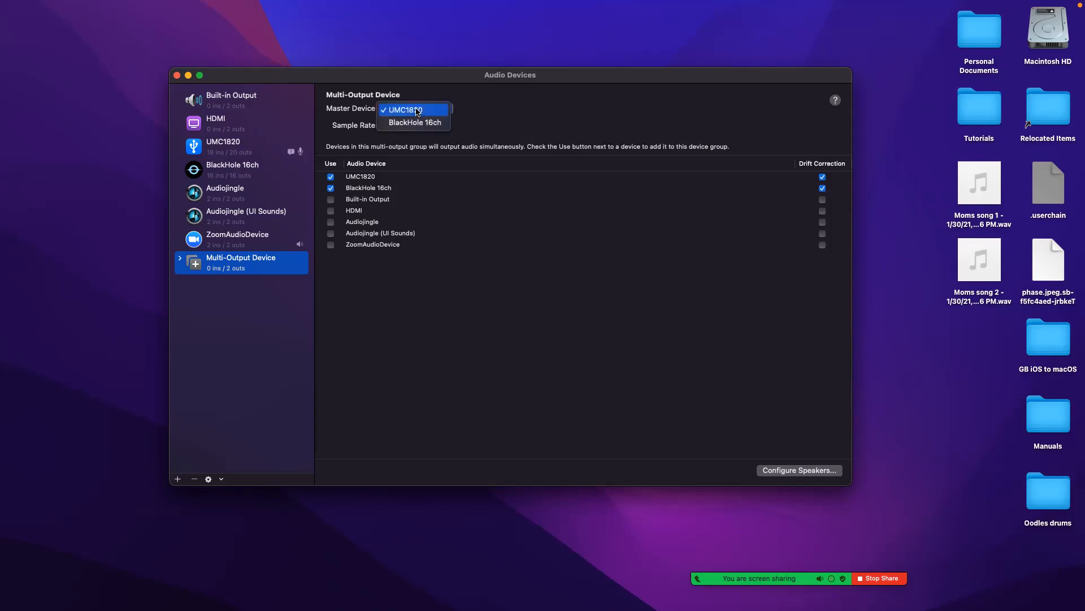
pyautogui.click(415, 110)
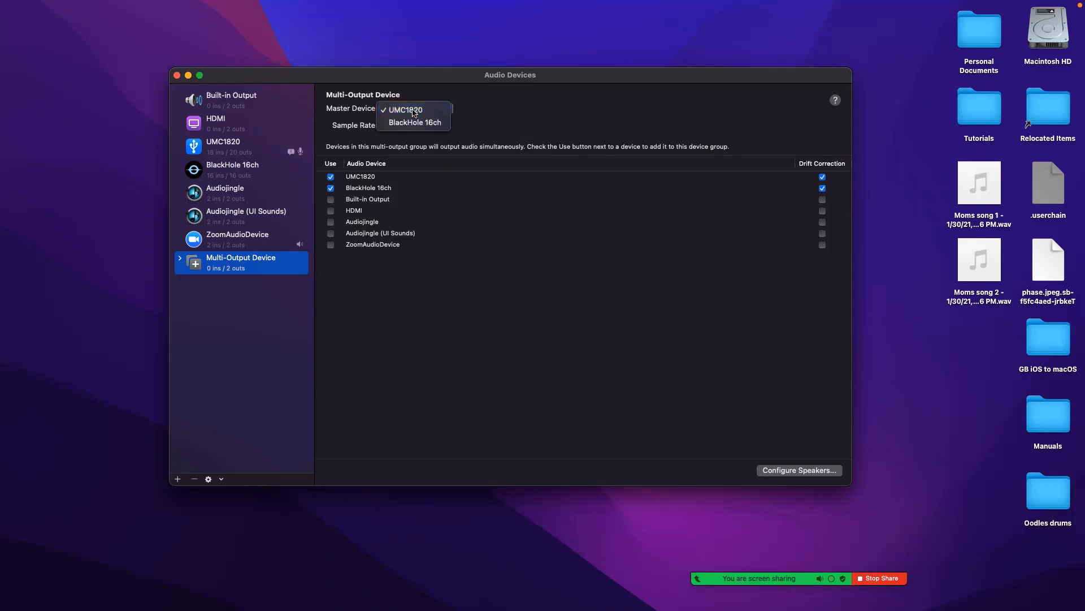
pyautogui.click(823, 177)
pyautogui.click(823, 189)
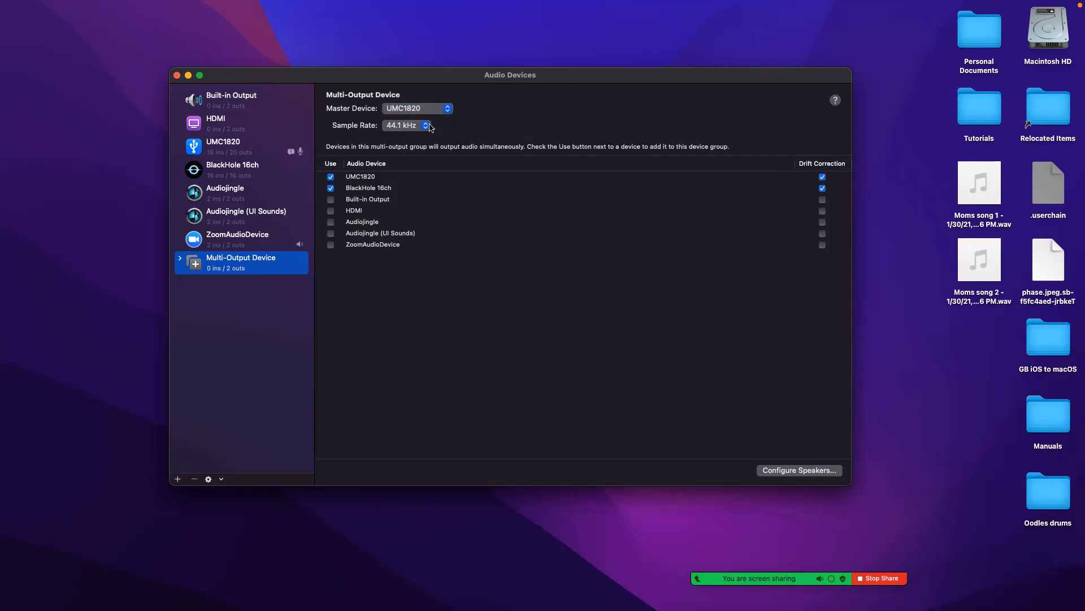
pyautogui.click(429, 126)
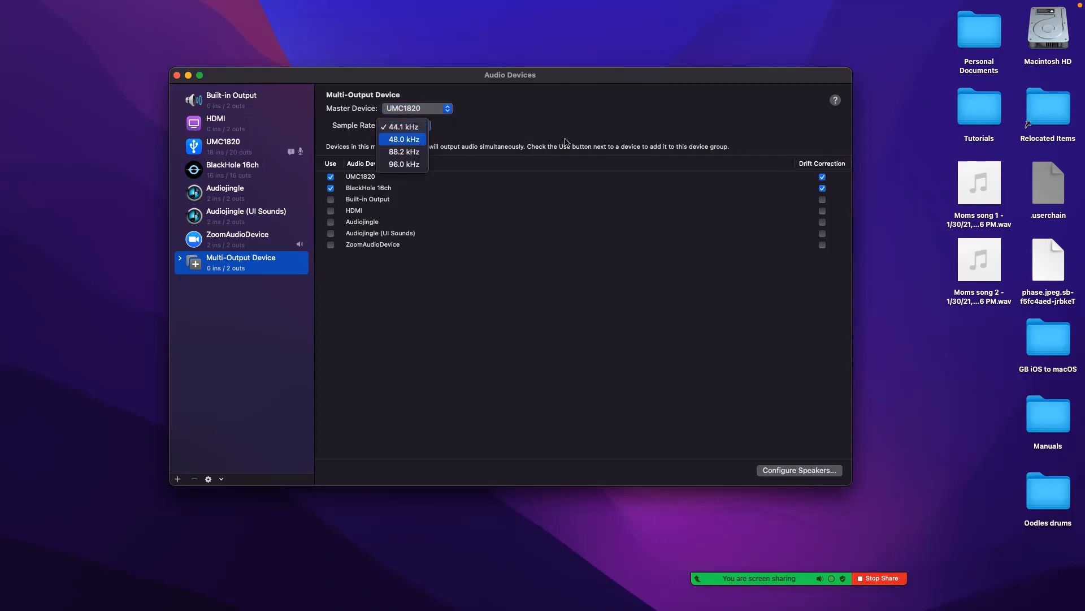
pyautogui.click(615, 124)
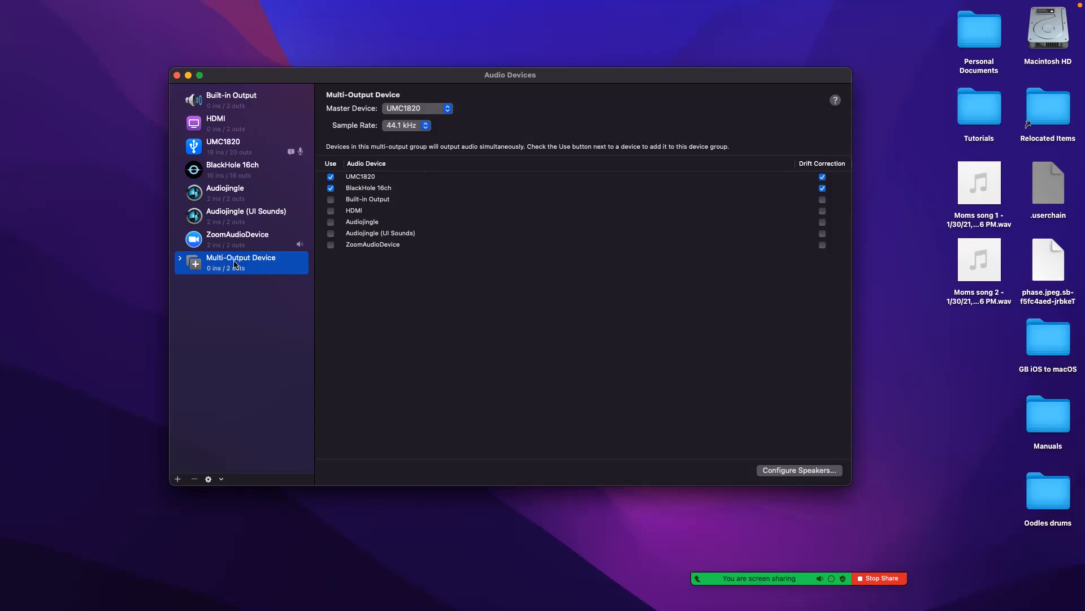
# Make the Multi-Output Device the system sound output and quit Audio MIDI Setup
pyautogui.rightClick(274, 266)
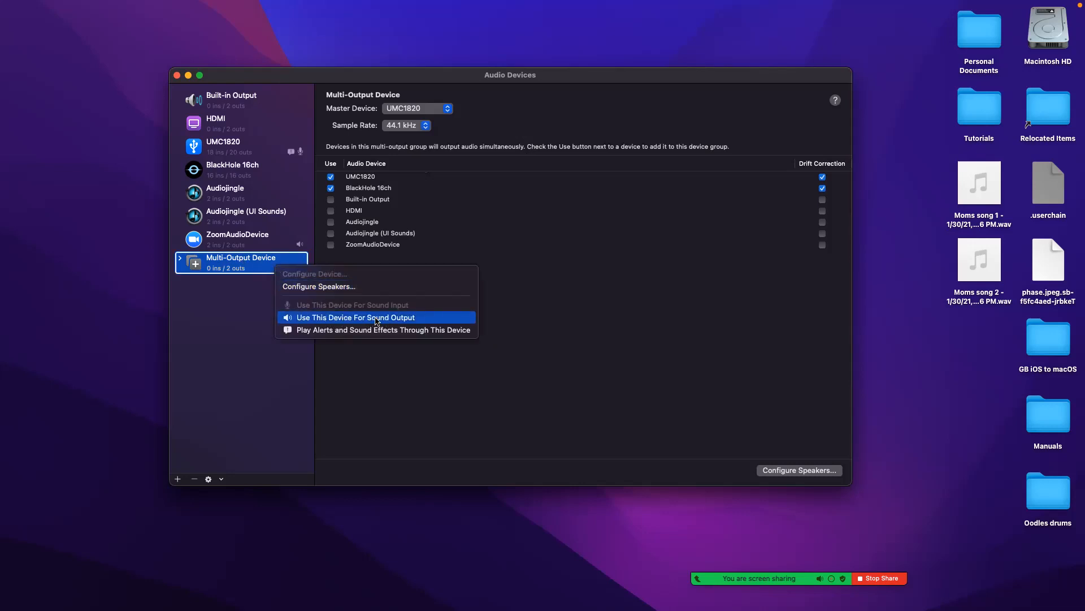
pyautogui.click(377, 320)
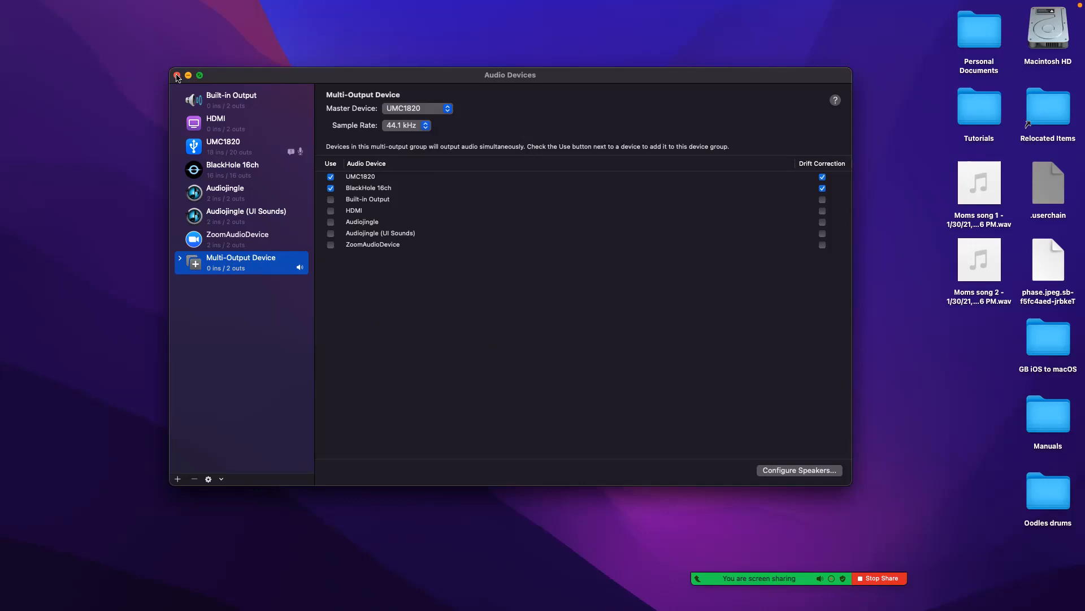
pyautogui.click(177, 76)
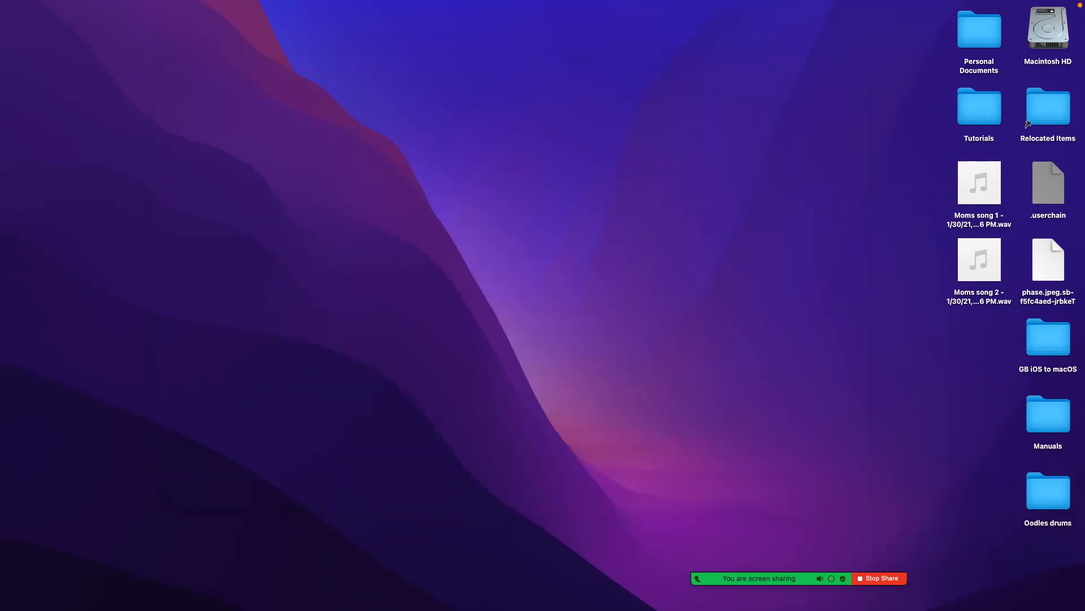
pyautogui.moveTo(468, 594)
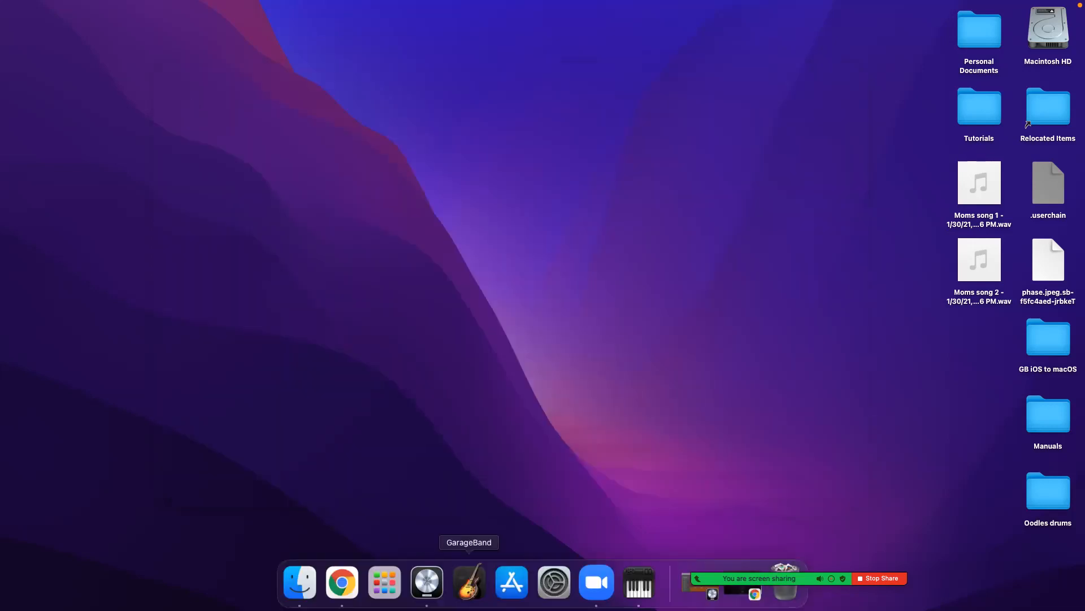
pyautogui.rightClick(629, 596)
pyautogui.click(654, 541)
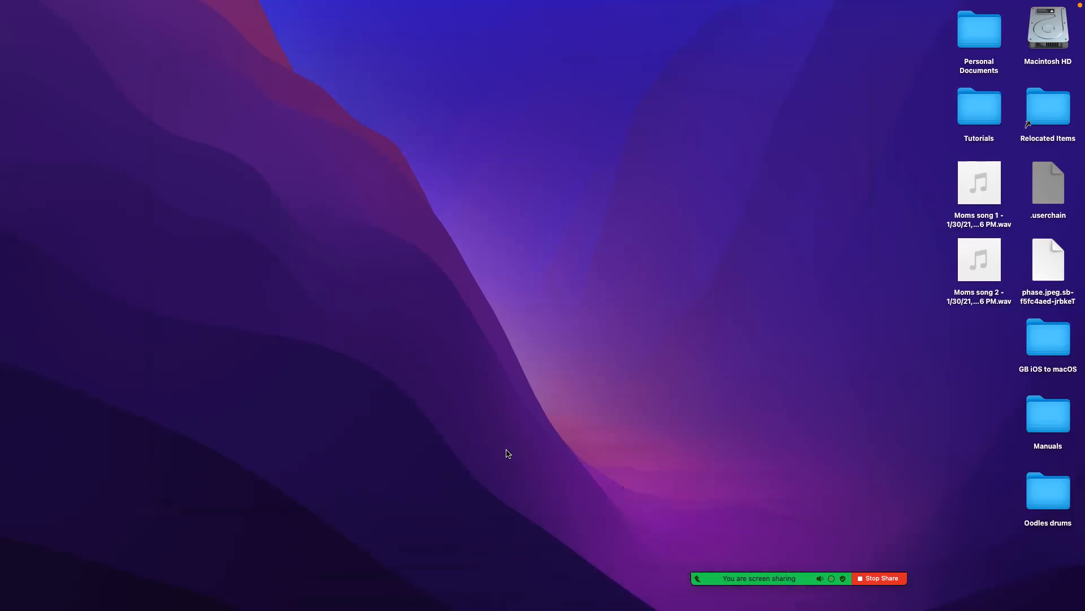
# Switch to the Shades HOPE project in Logic Pro and choose Multi-Output Device as the output device in the audio preferences
pyautogui.moveTo(533, 607)
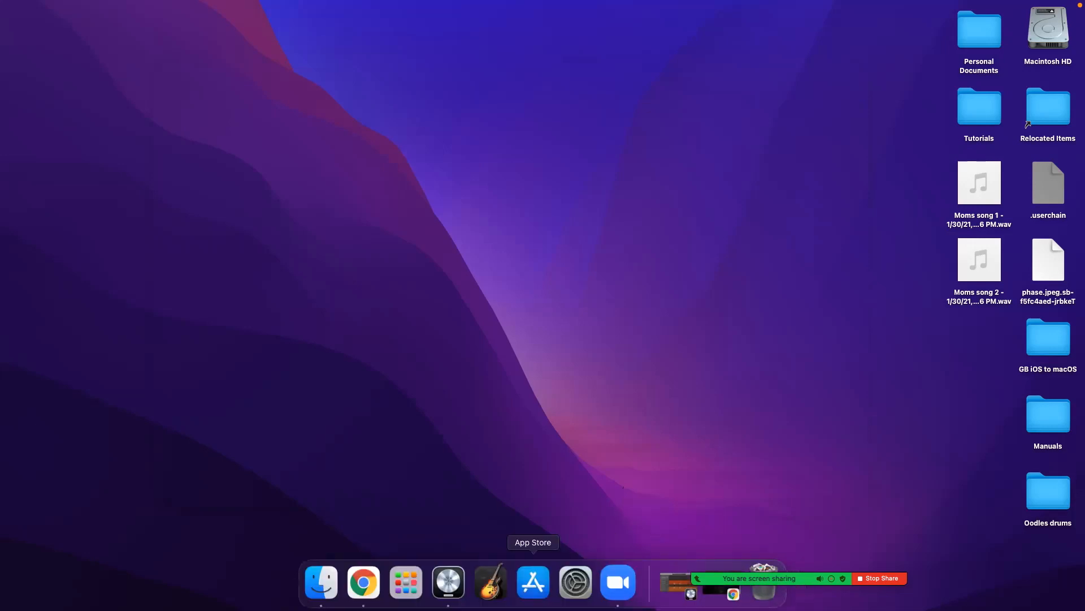
pyautogui.click(676, 587)
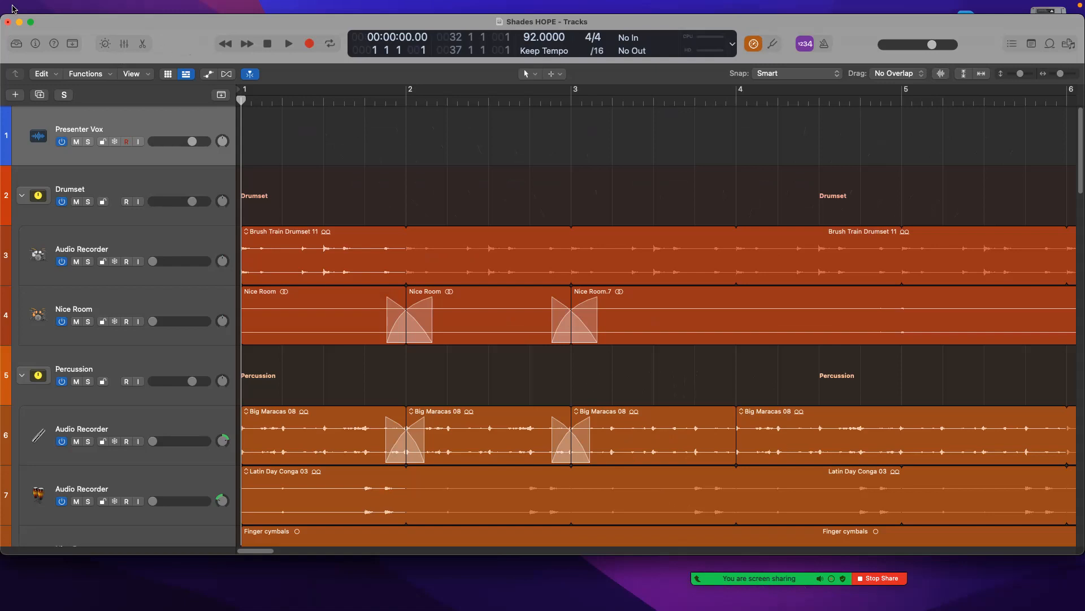
pyautogui.moveTo(13, 6)
pyautogui.click(81, 7)
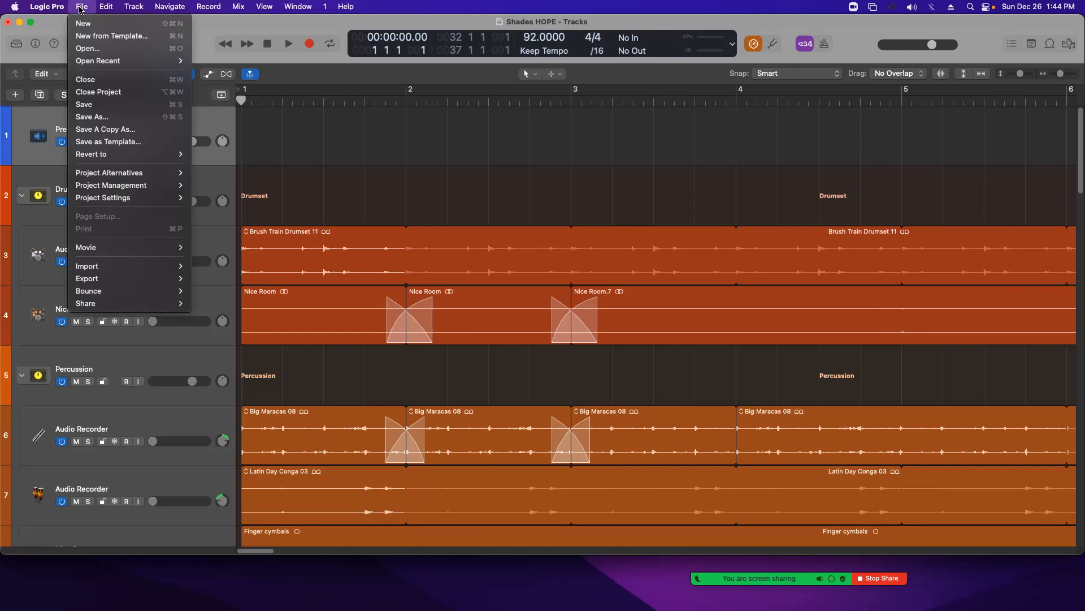
pyautogui.moveTo(64, 45)
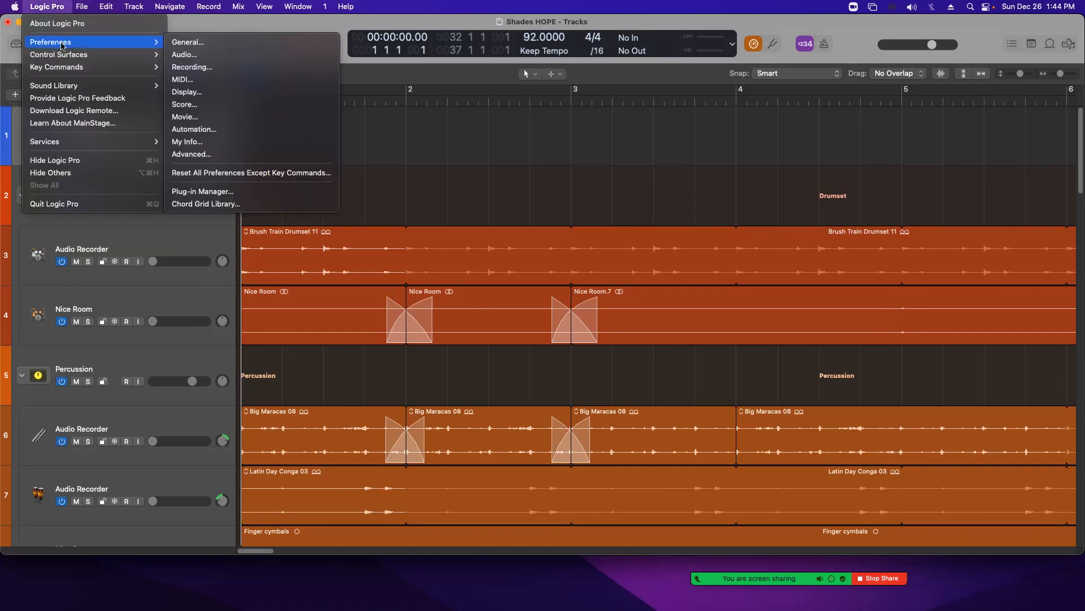
pyautogui.click(194, 56)
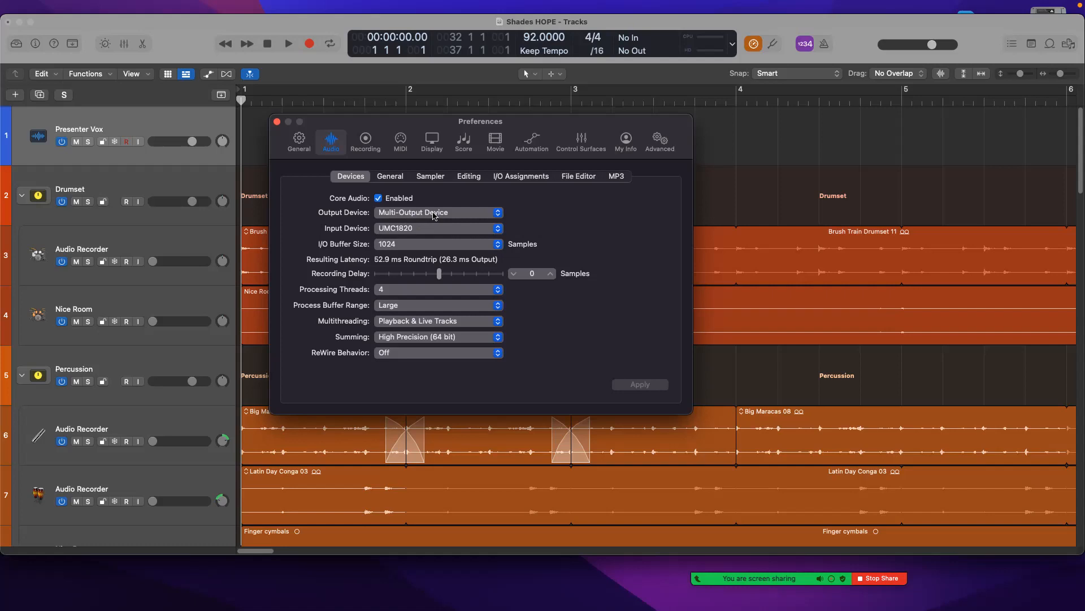
pyautogui.click(434, 216)
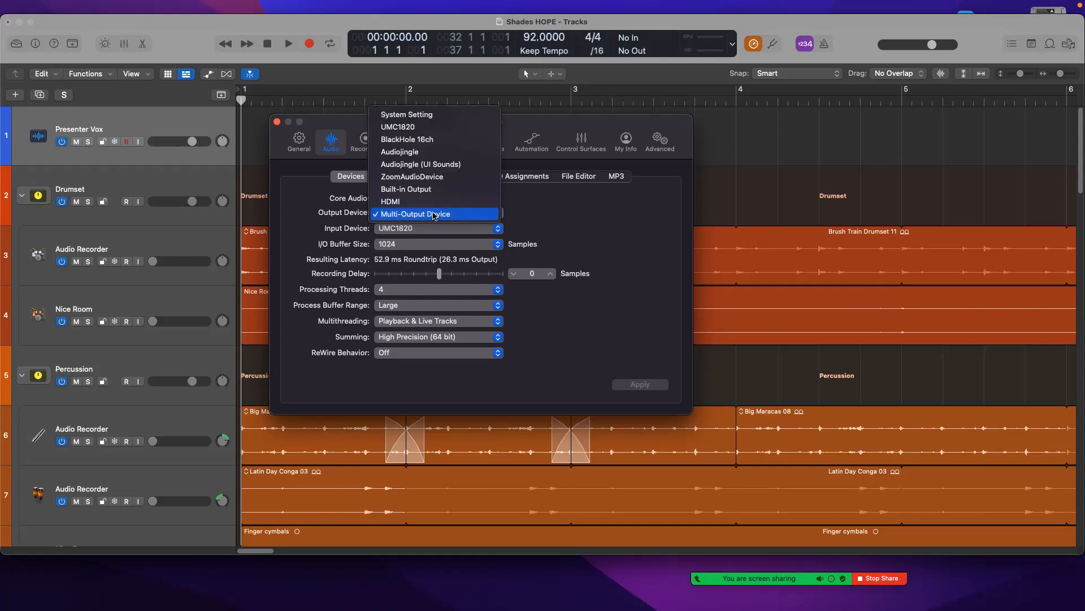
pyautogui.click(436, 215)
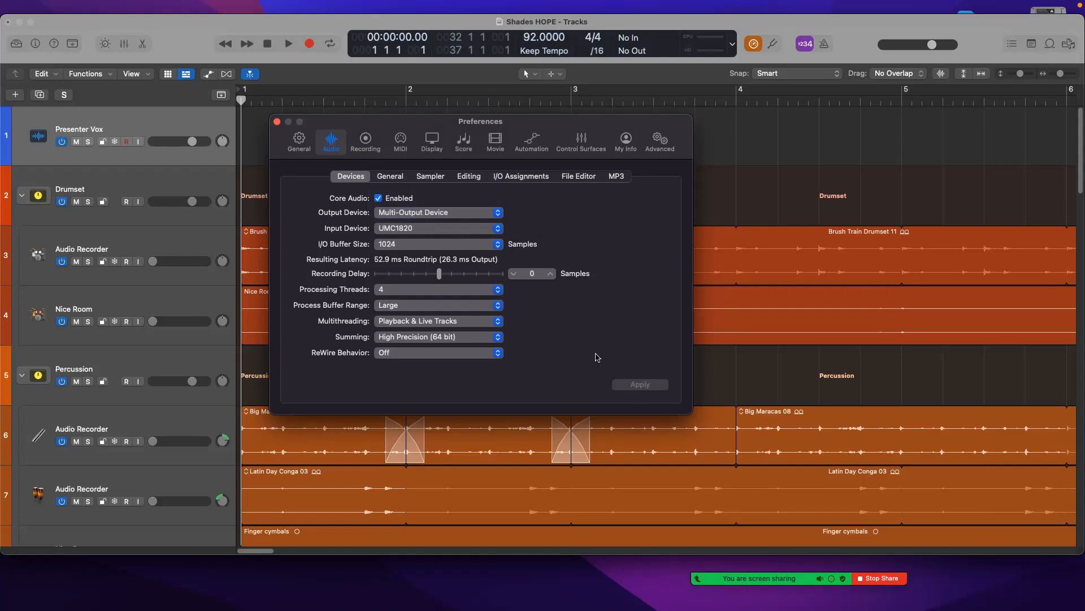
pyautogui.click(277, 121)
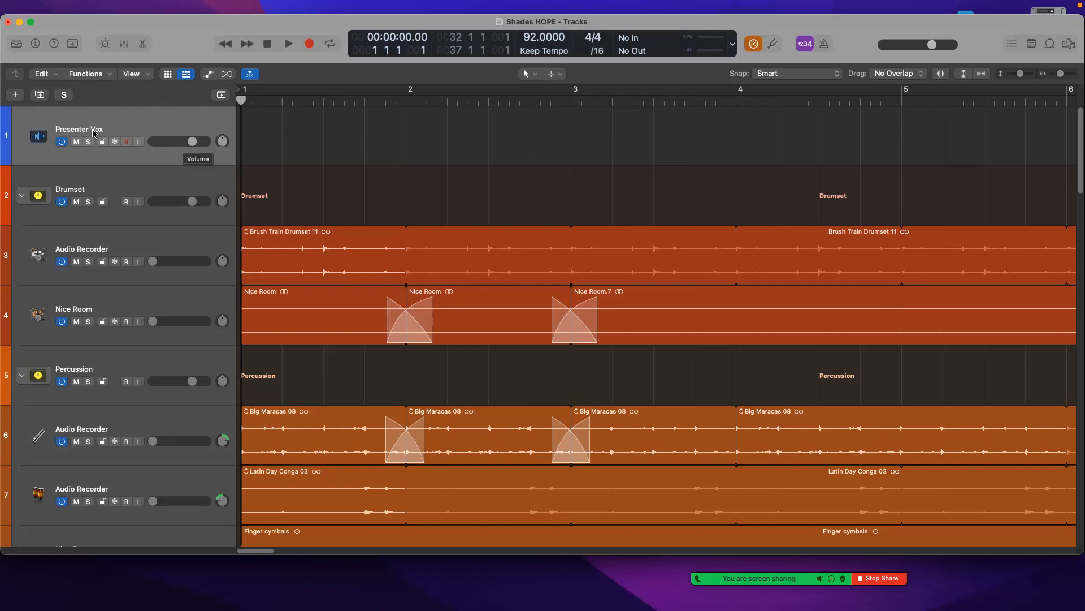
# Create one new audio track with Input 1 (SM57/58) as its input and Output 1 + 2 as its output
pyautogui.click(16, 94)
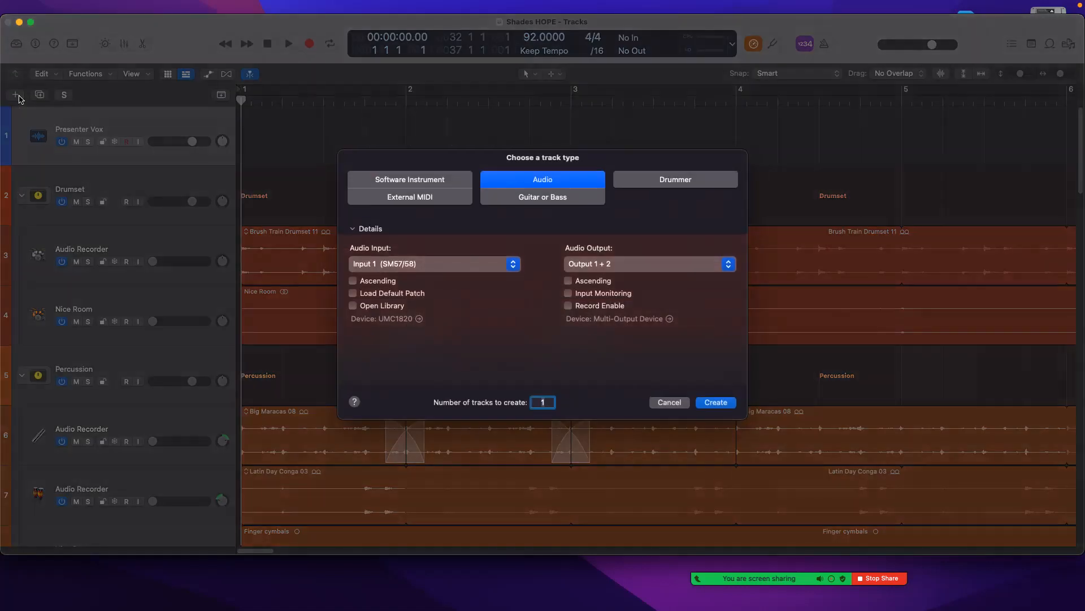
pyautogui.click(459, 264)
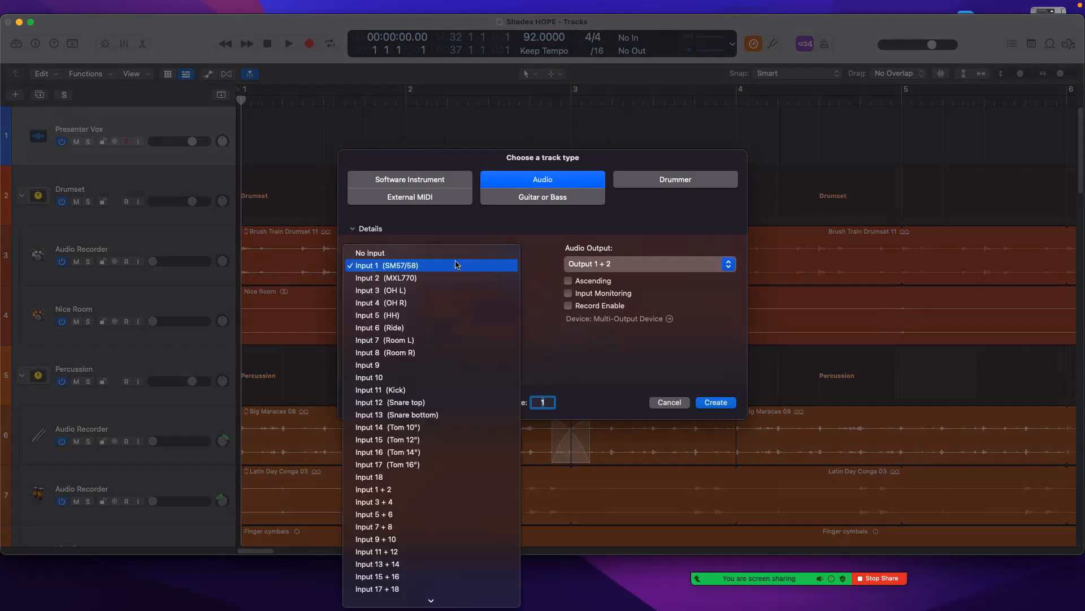
pyautogui.click(396, 266)
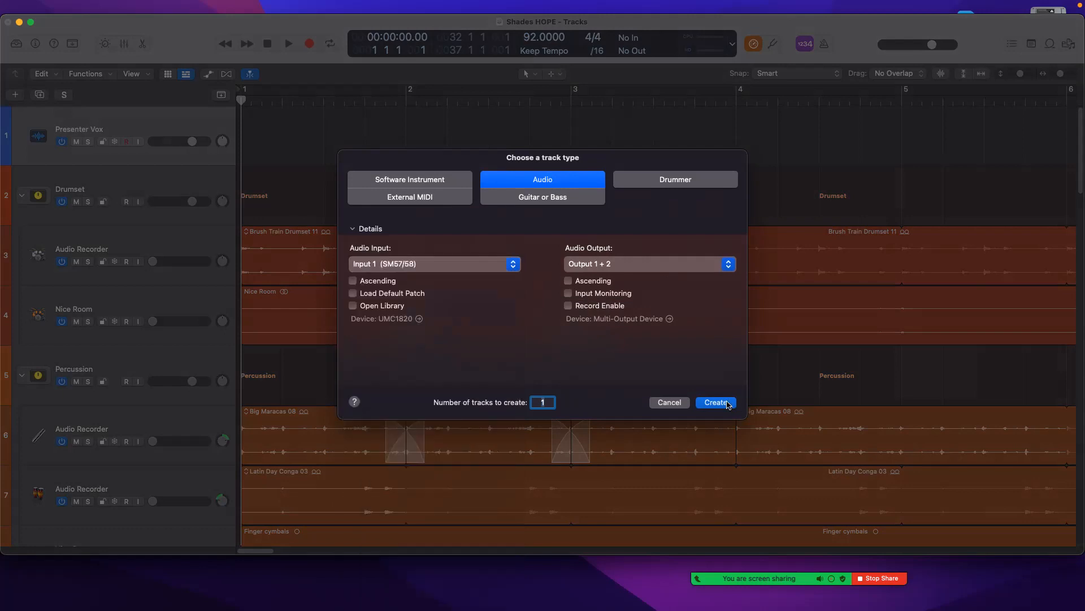
pyautogui.click(729, 407)
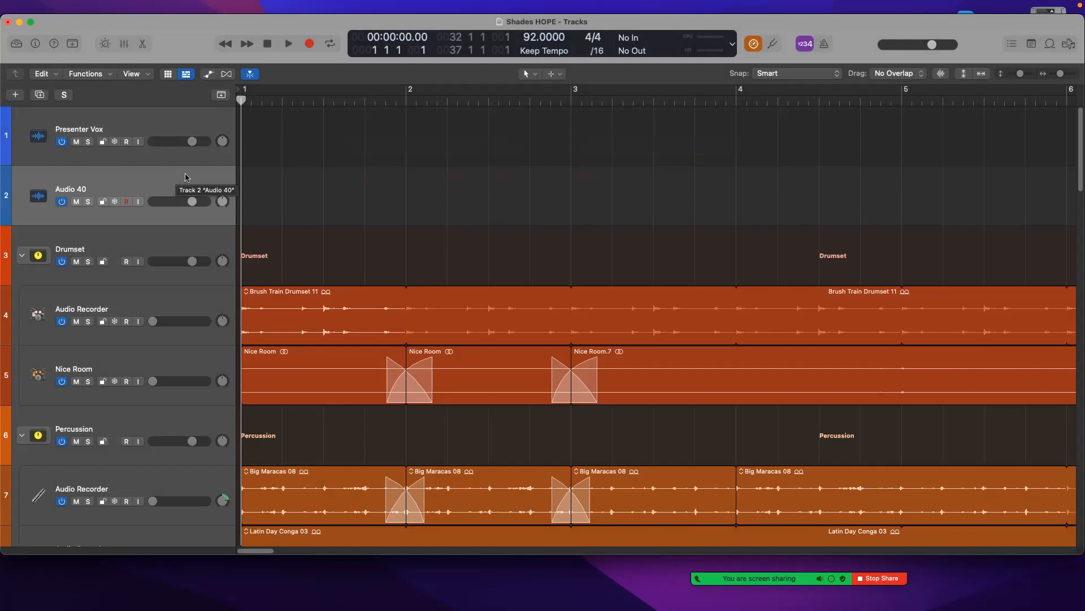
# Rename the new audio track fgnfggh and delete that track
pyautogui.doubleClick(74, 188)
pyautogui.write('fgnfggh')
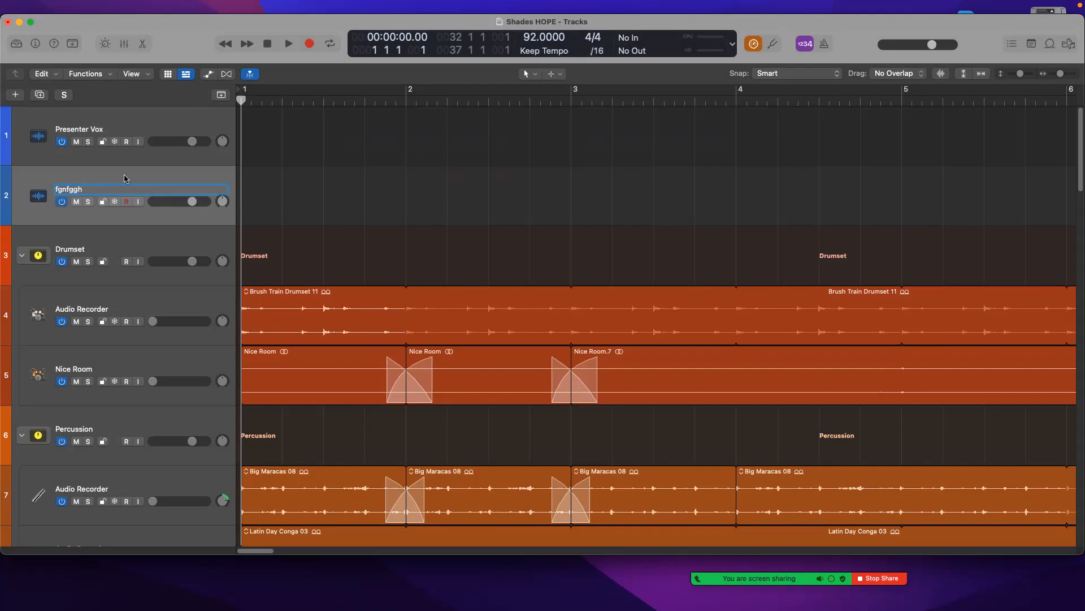
pyautogui.press('Return')
pyautogui.rightClick(155, 177)
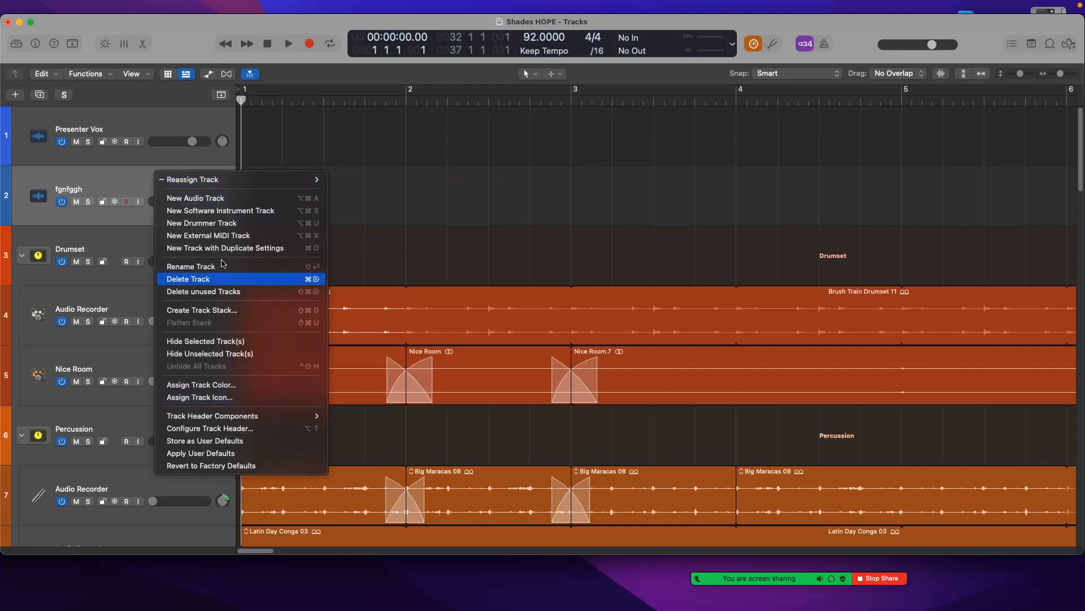
pyautogui.click(220, 278)
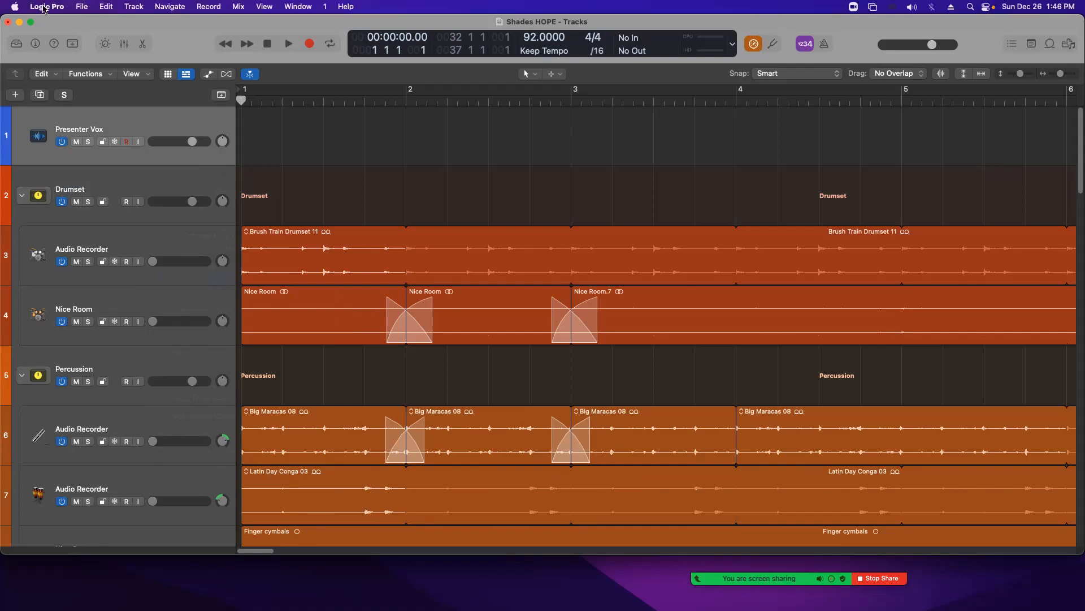
# Check the device and software monitoring settings in the Logic Pro audio preferences and close them
pyautogui.click(44, 8)
pyautogui.moveTo(70, 44)
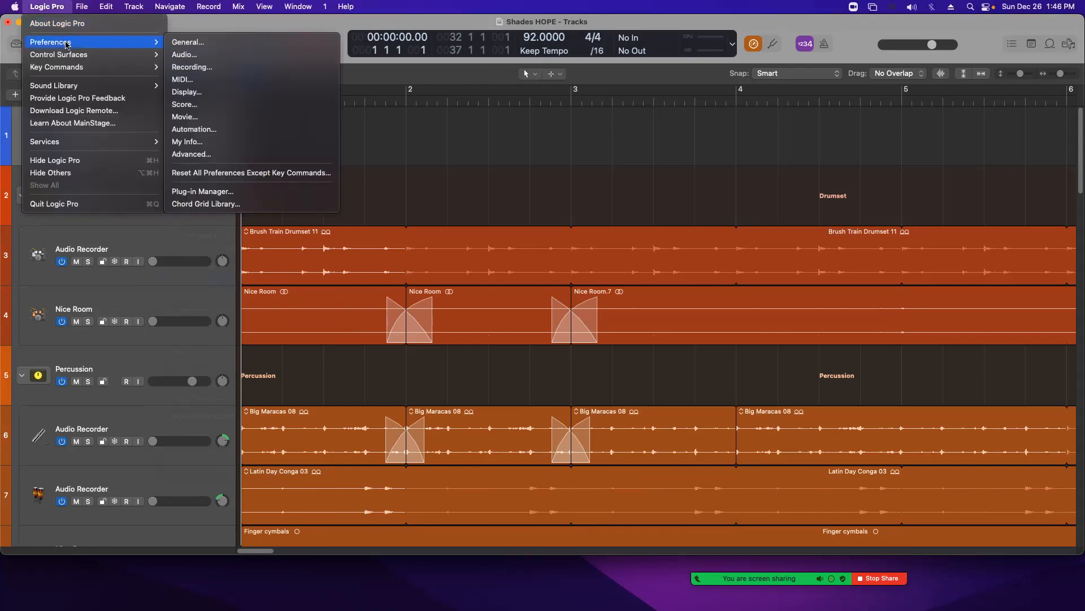
pyautogui.click(188, 56)
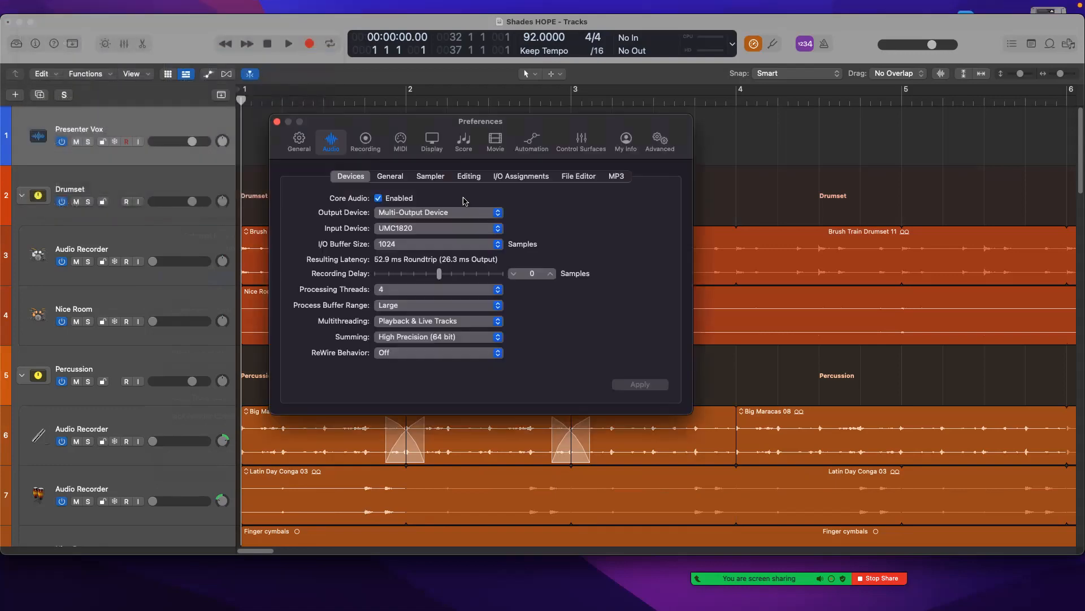
pyautogui.click(392, 178)
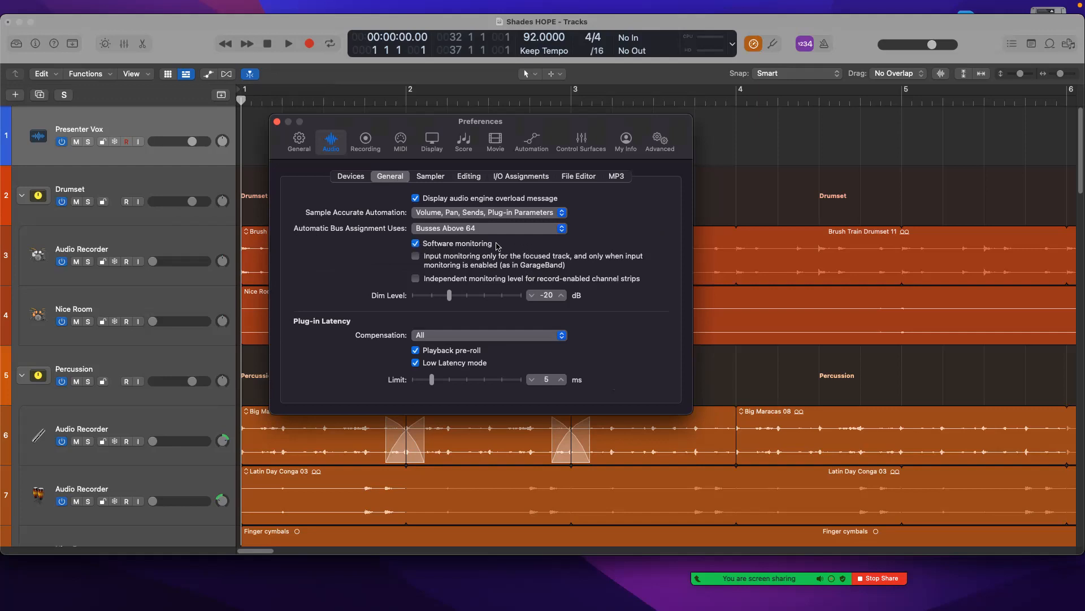
pyautogui.click(277, 121)
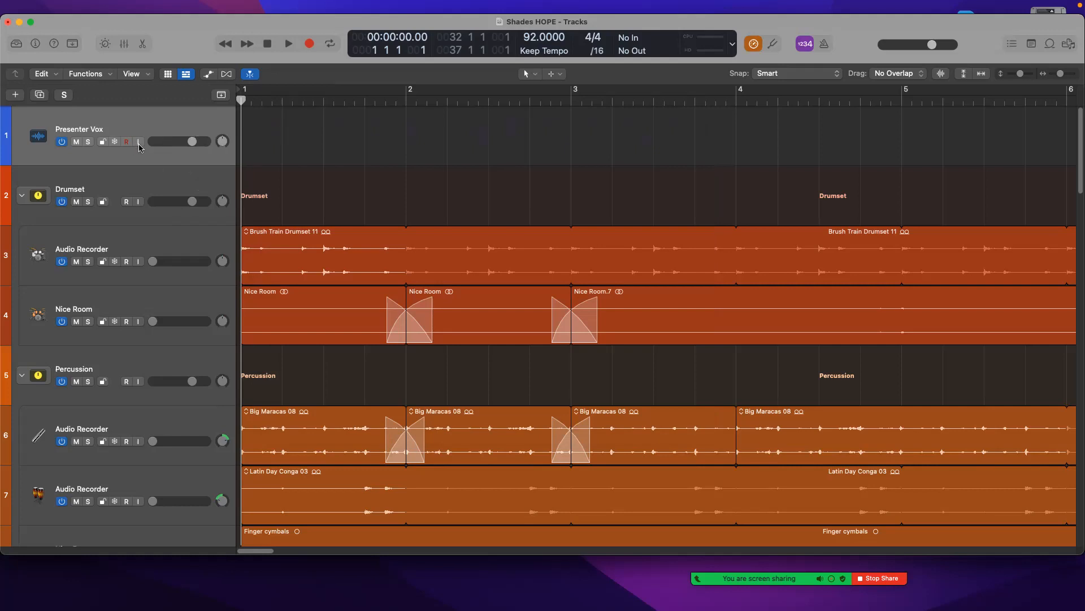
# Check which track header components are shown and test input monitoring on the Presenter Vox track, leaving it off
pyautogui.rightClick(223, 119)
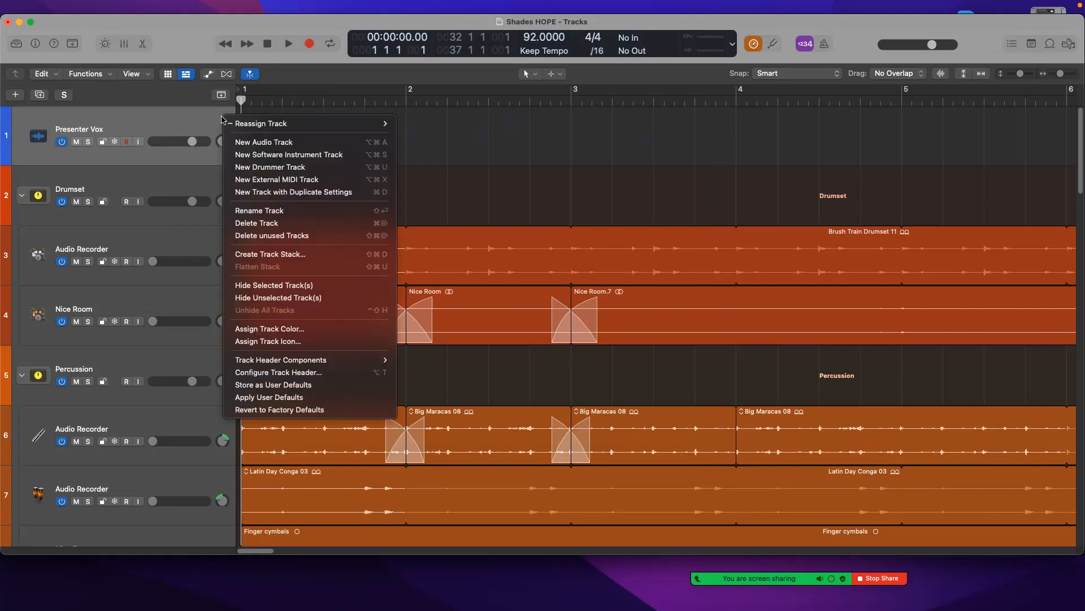
pyautogui.moveTo(288, 365)
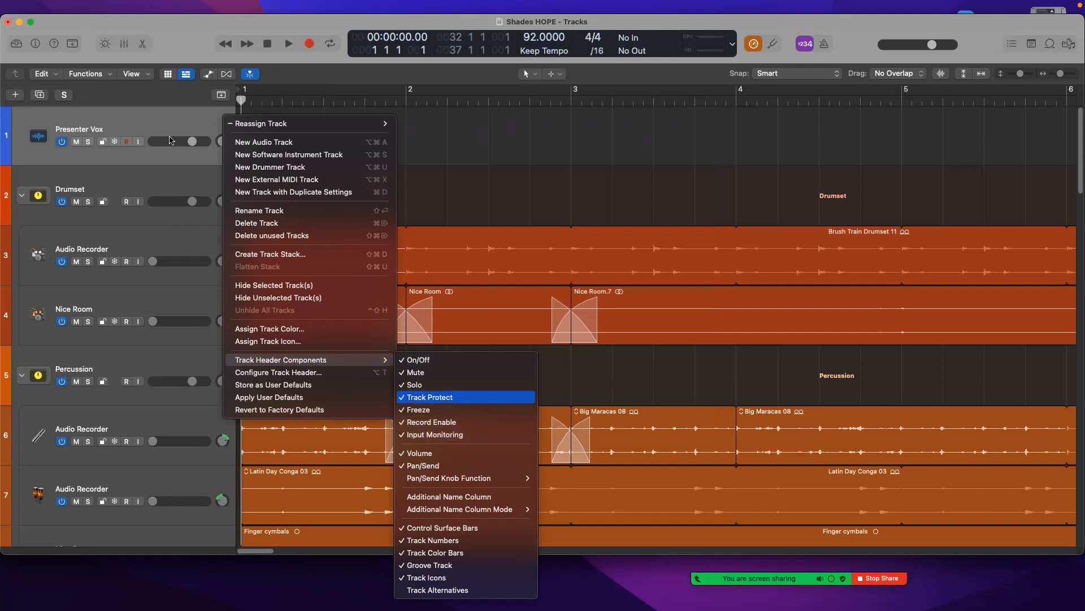
pyautogui.click(189, 125)
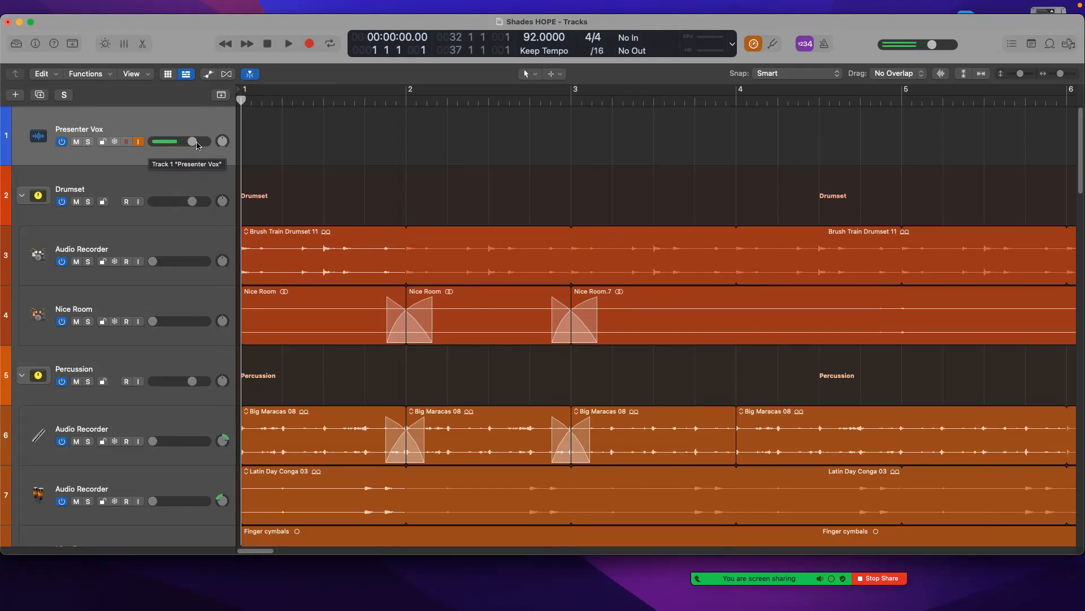
pyautogui.click(139, 143)
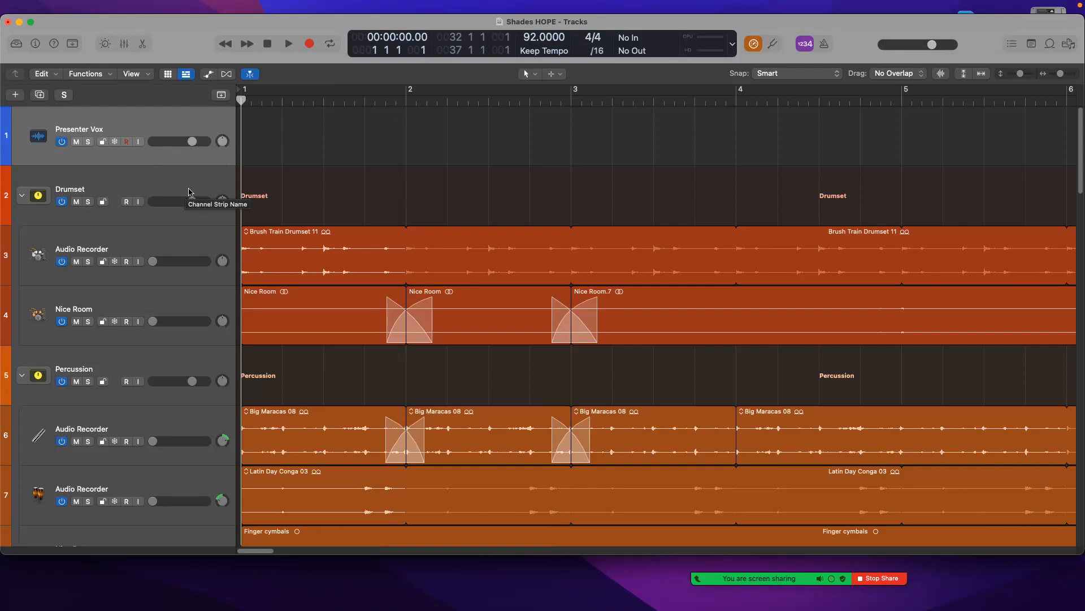
# Switch to Zoom and open its audio settings
pyautogui.moveTo(588, 583)
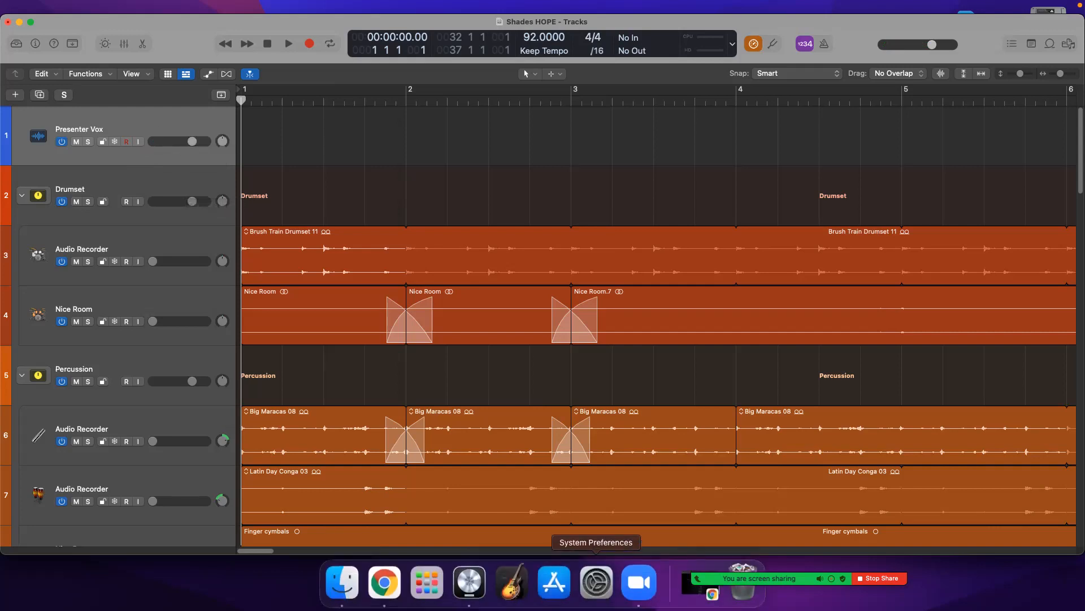
pyautogui.click(637, 588)
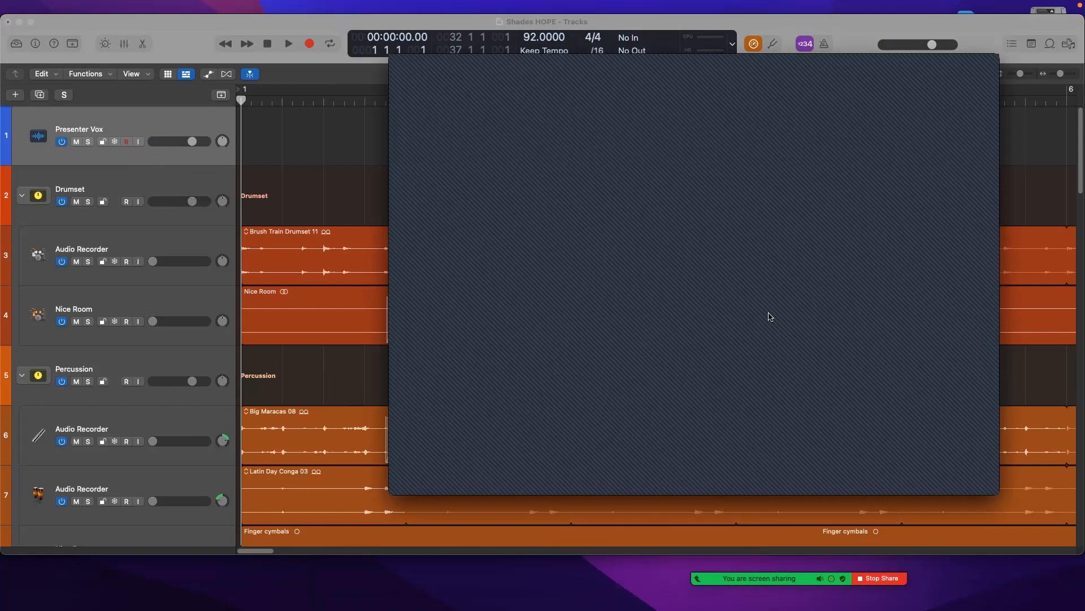
pyautogui.click(987, 99)
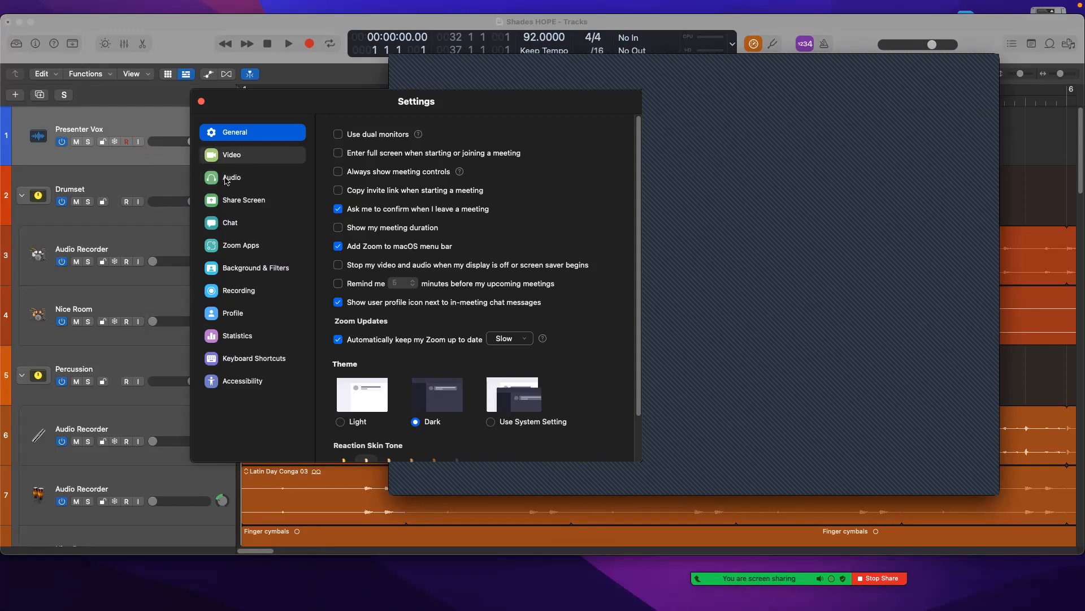
pyautogui.click(227, 179)
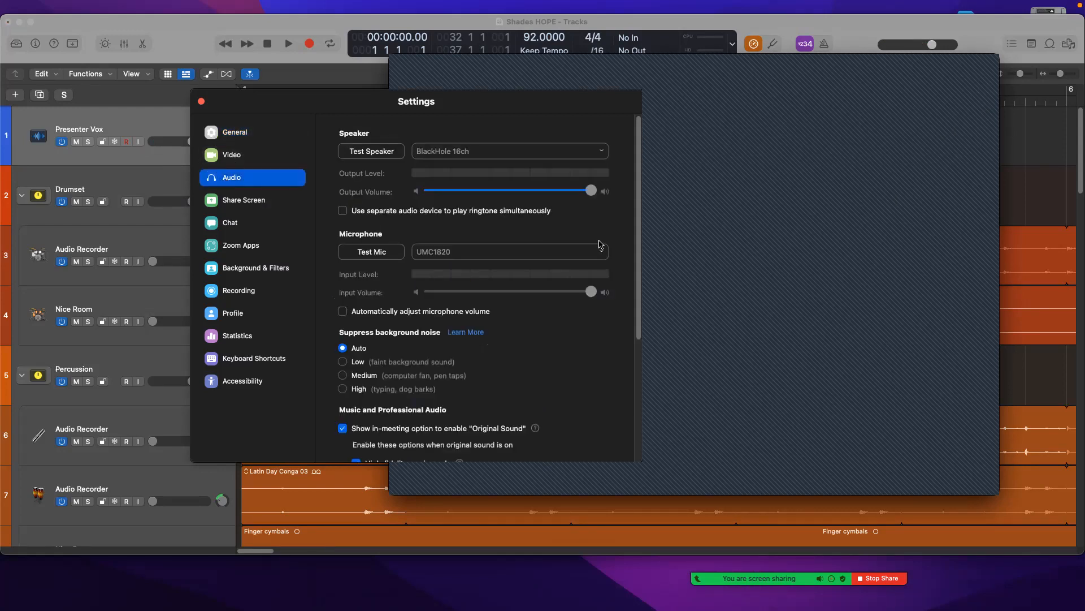
# Review the speaker and microphone device choices in the Zoom audio settings
pyautogui.click(513, 153)
pyautogui.click(464, 255)
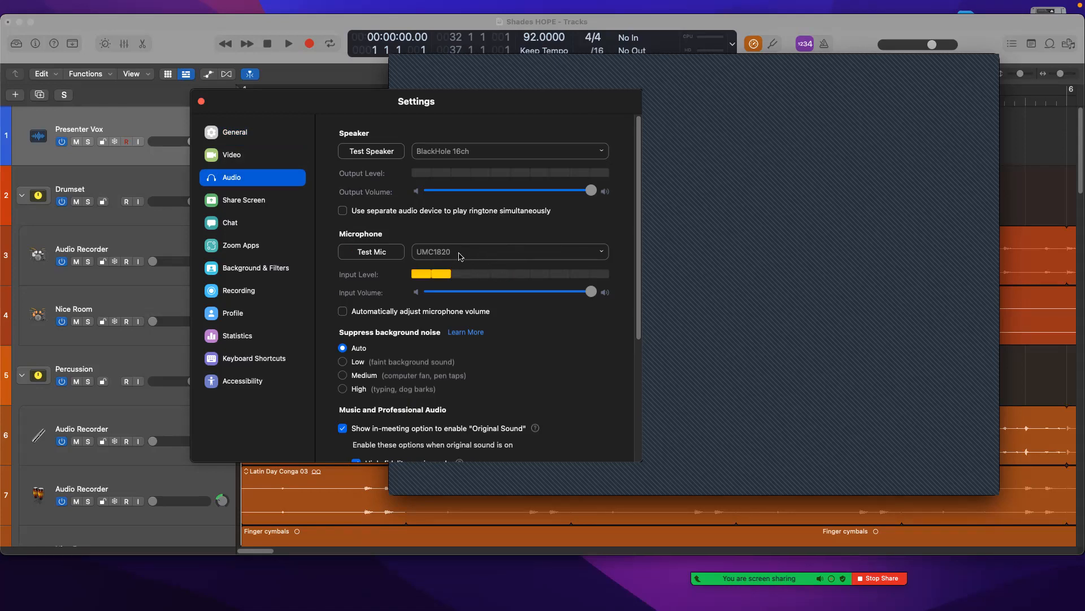
pyautogui.click(505, 253)
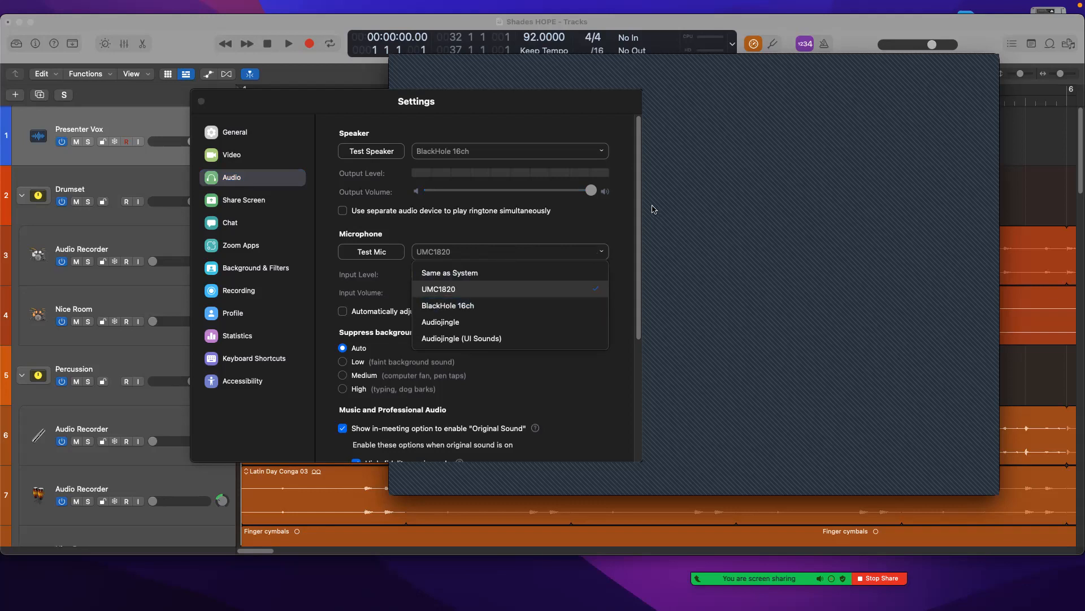
pyautogui.click(626, 223)
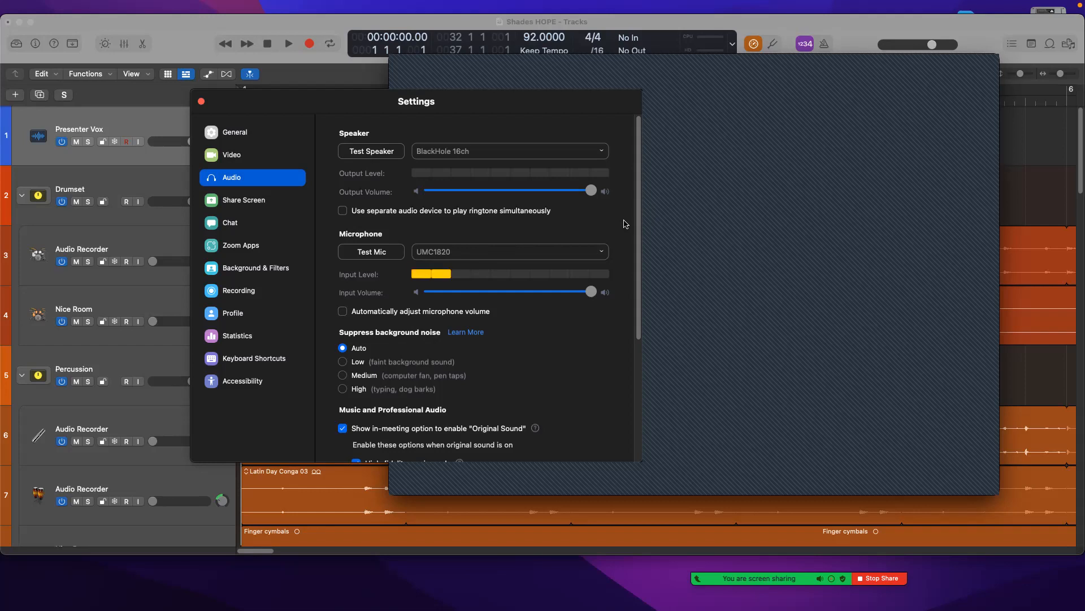
# Set the Zoom microphone to BlackHole 16ch and close the settings
pyautogui.click(536, 253)
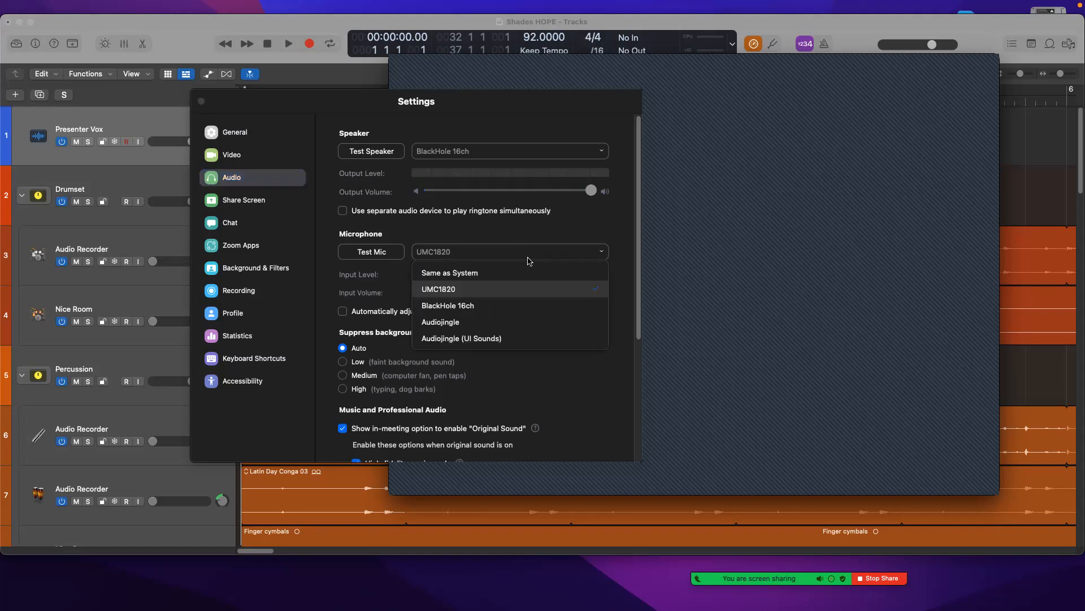
pyautogui.click(471, 305)
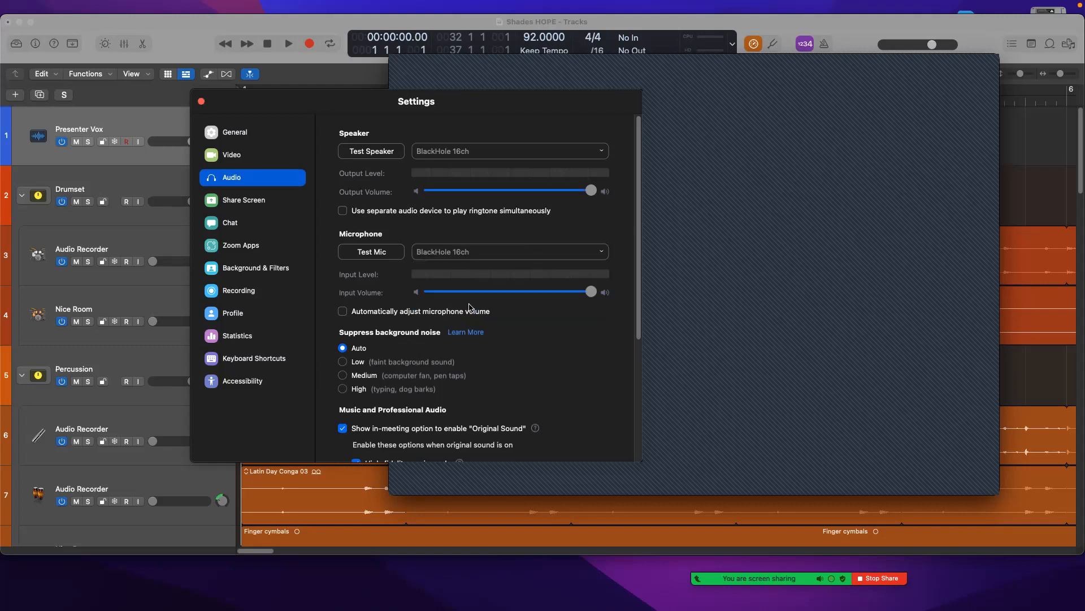
pyautogui.click(202, 101)
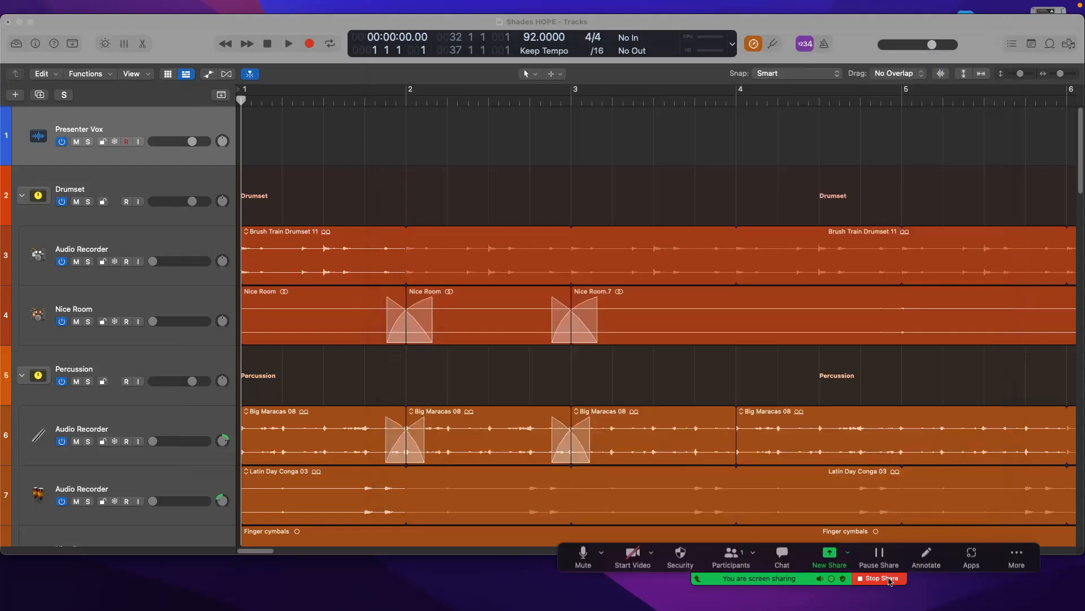
# Turn on Original Sound for the Zoom meeting and check the sharing sound mode
pyautogui.click(1017, 559)
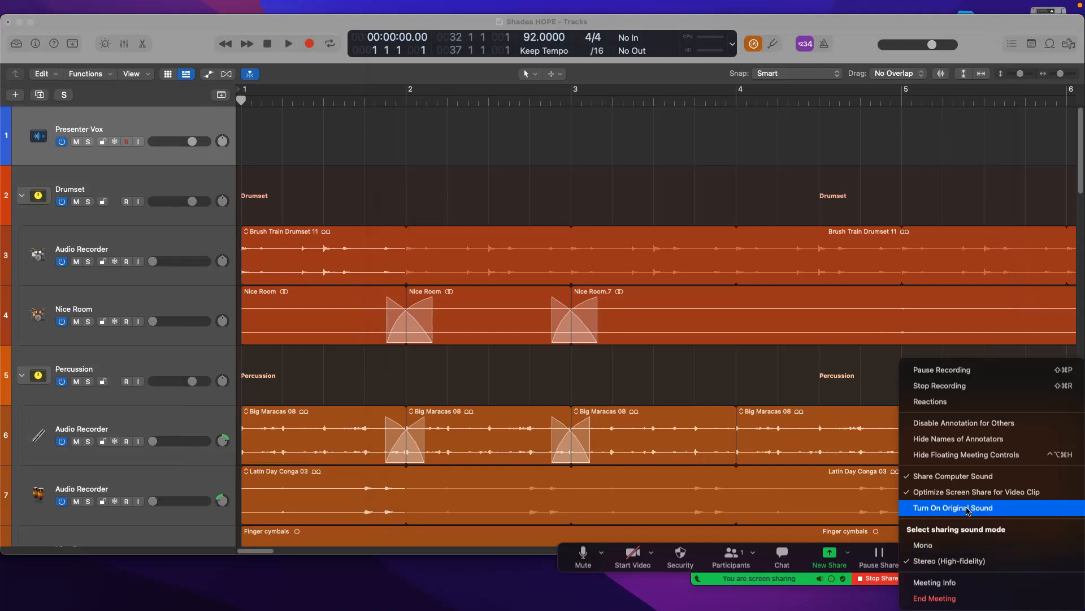
pyautogui.click(968, 508)
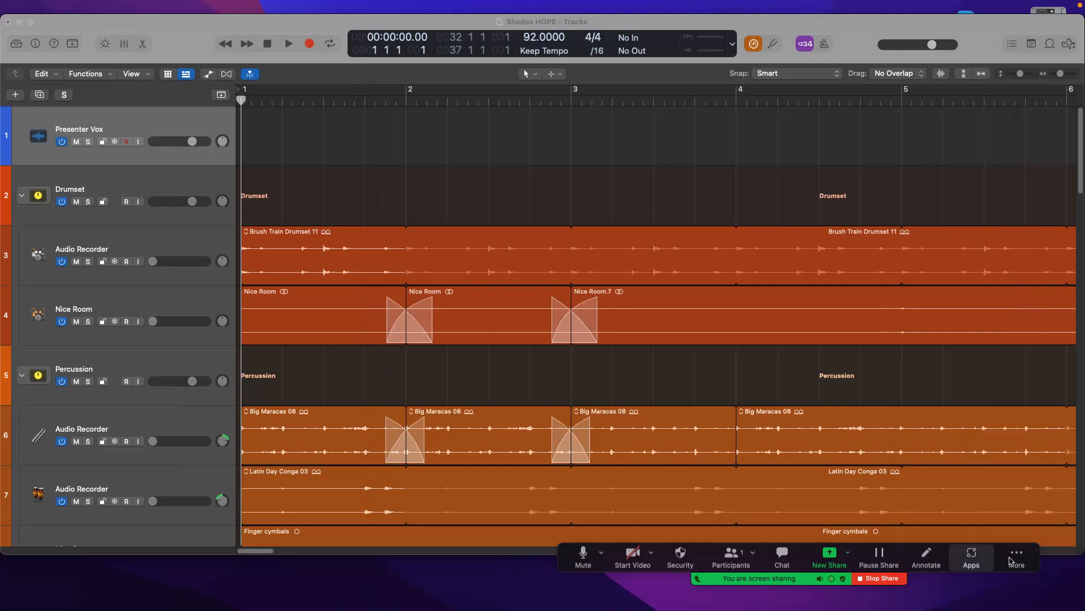
pyautogui.click(1016, 561)
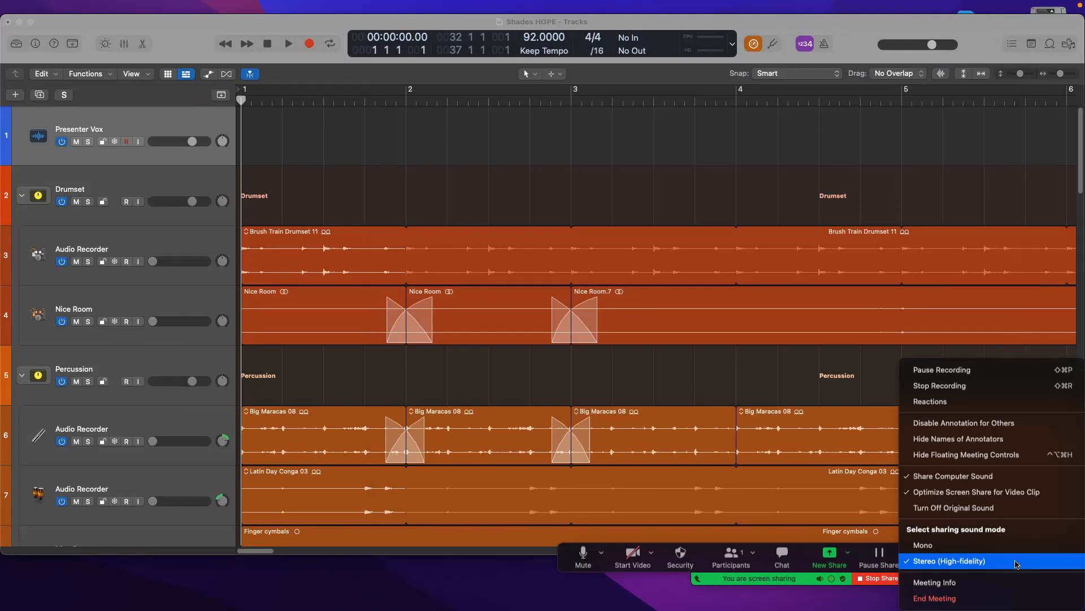
pyautogui.click(199, 33)
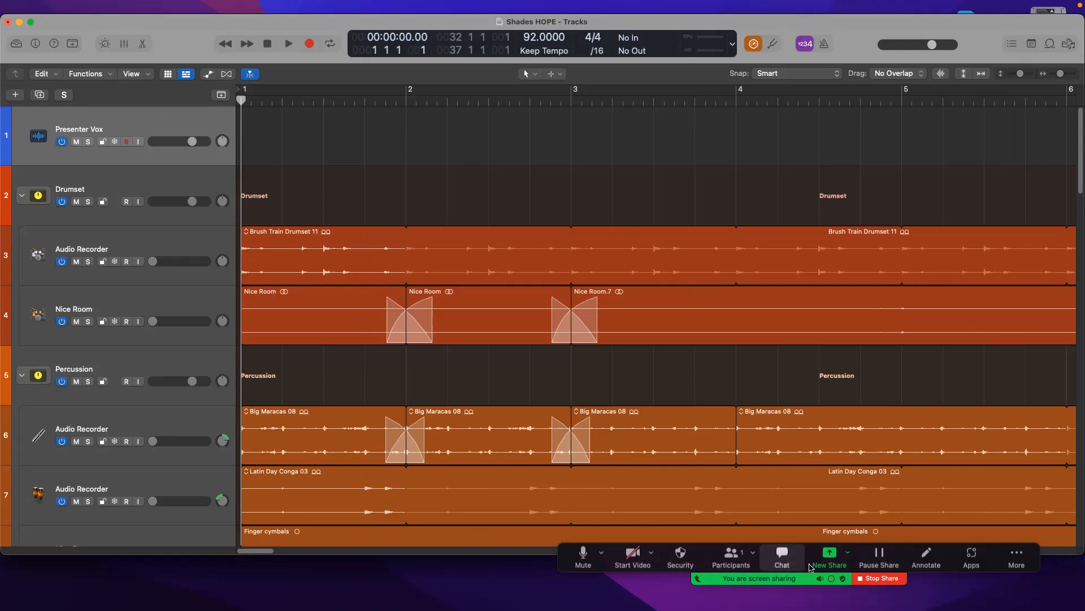
# Start a new Zoom screen share and enable input monitoring on the Presenter Vox track in Logic Pro
pyautogui.click(827, 559)
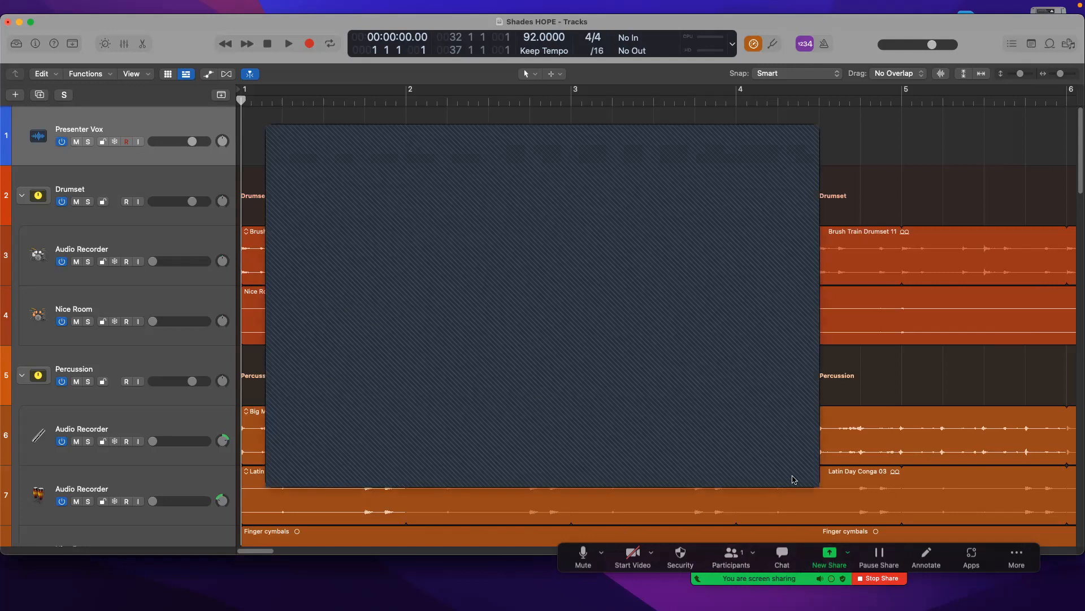
pyautogui.click(794, 479)
pyautogui.click(138, 141)
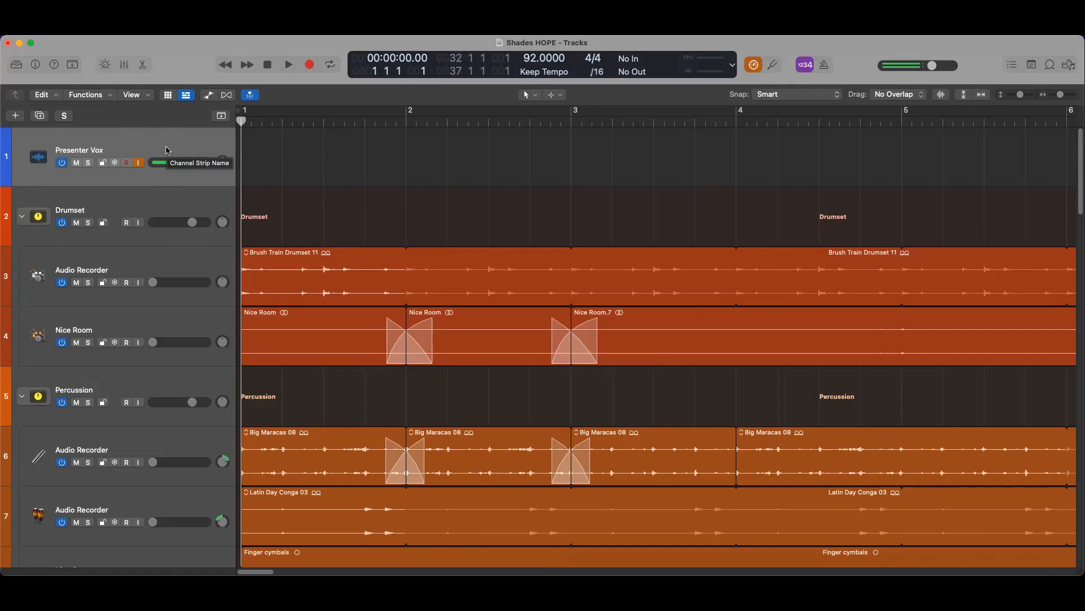
pyautogui.click(139, 163)
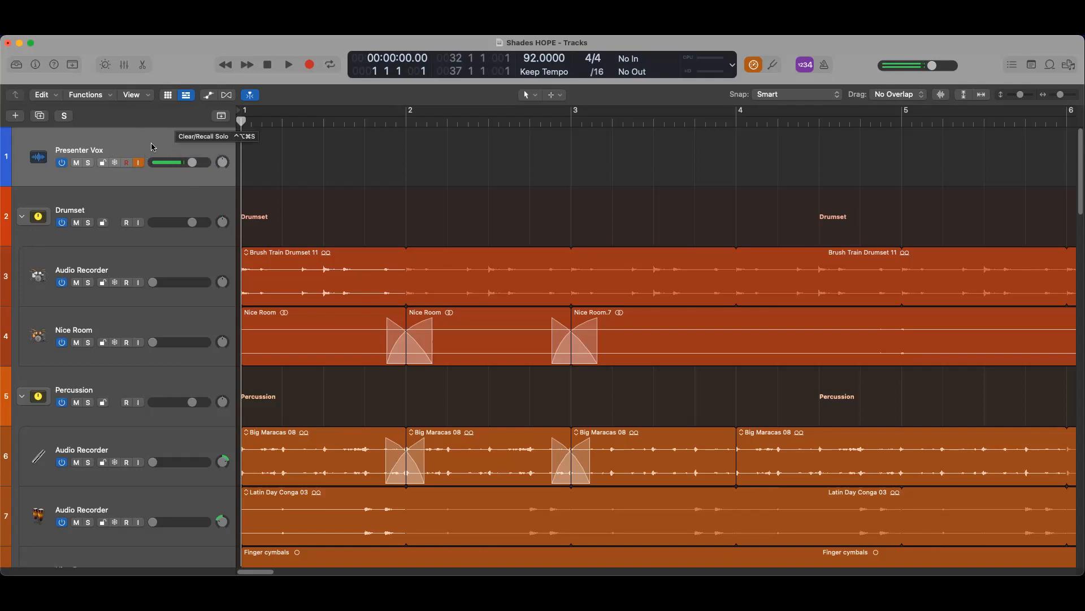
# Inspect the Presenter Vox channel strip in the mixer and hide the mixer again
pyautogui.click(126, 67)
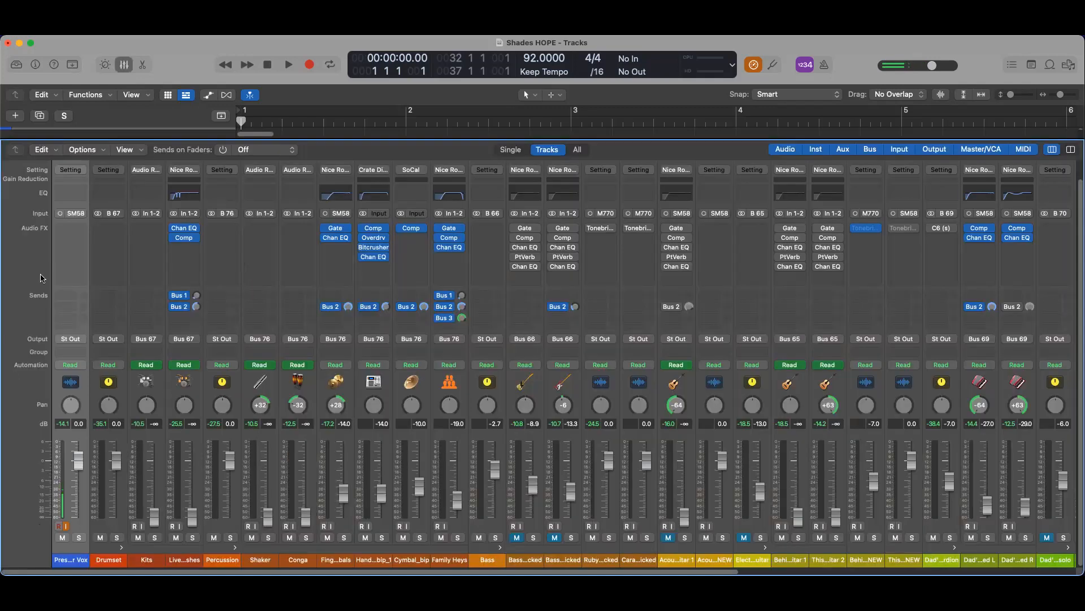
pyautogui.click(125, 65)
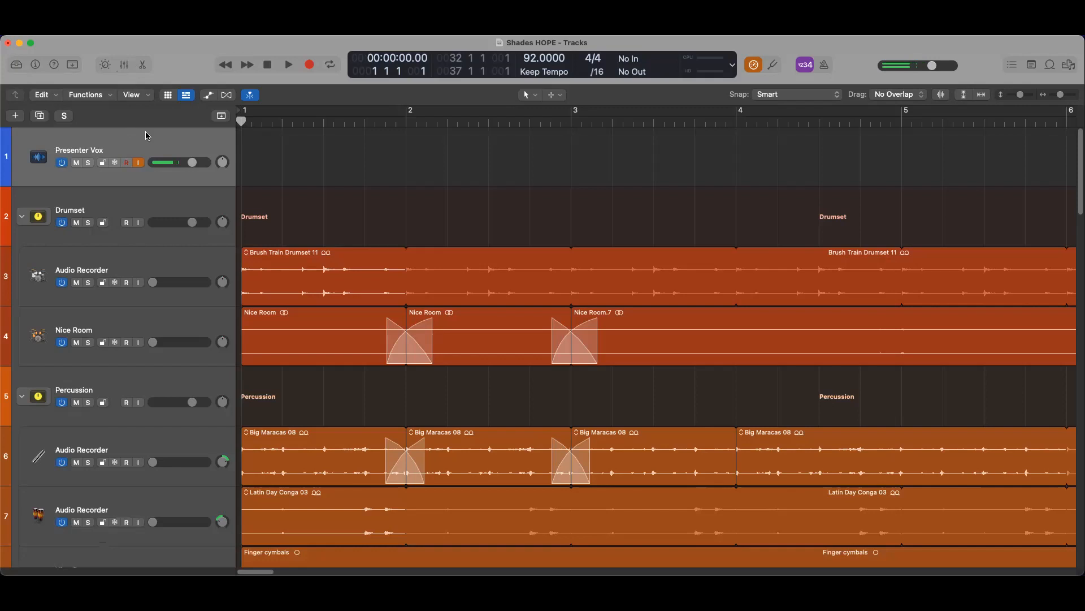
pyautogui.doubleClick(153, 144)
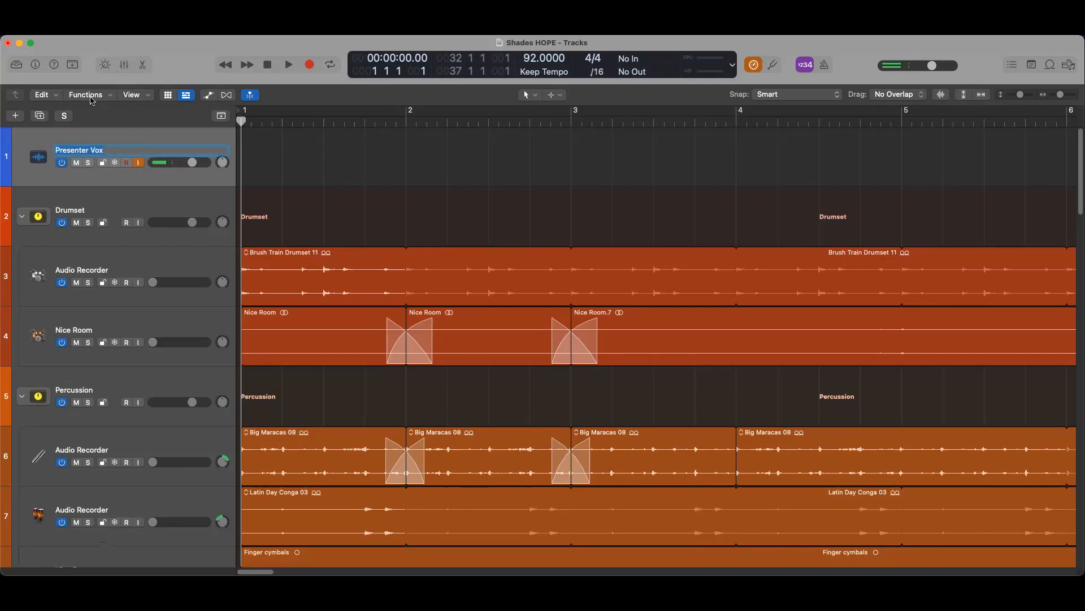
# Show the inspector, insert a Channel EQ on the Presenter Vox track and set its analyzer range to 120 dB
pyautogui.click(35, 64)
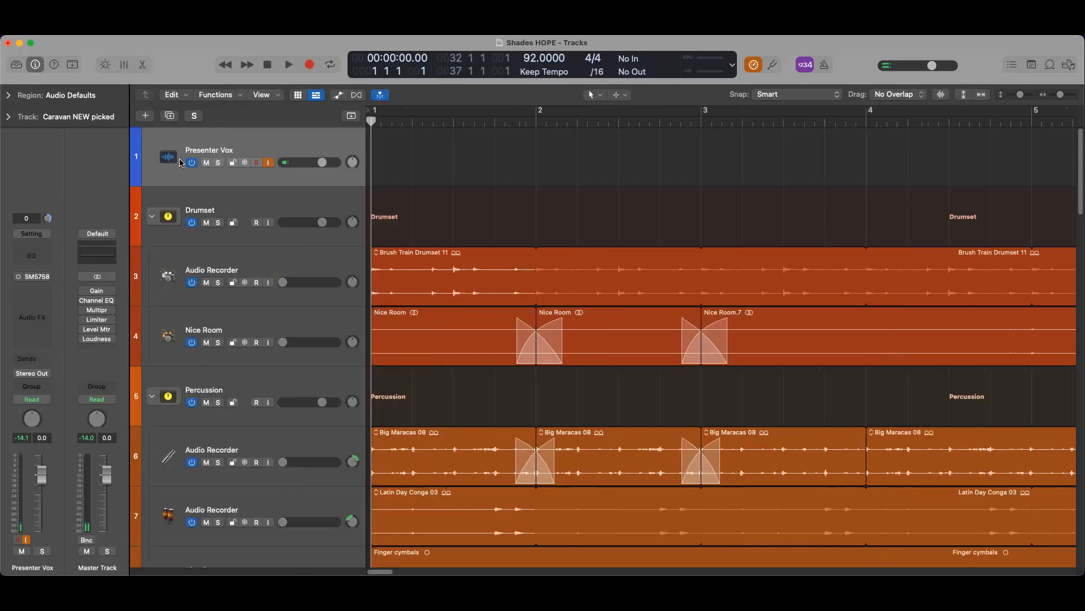
pyautogui.moveTo(35, 292)
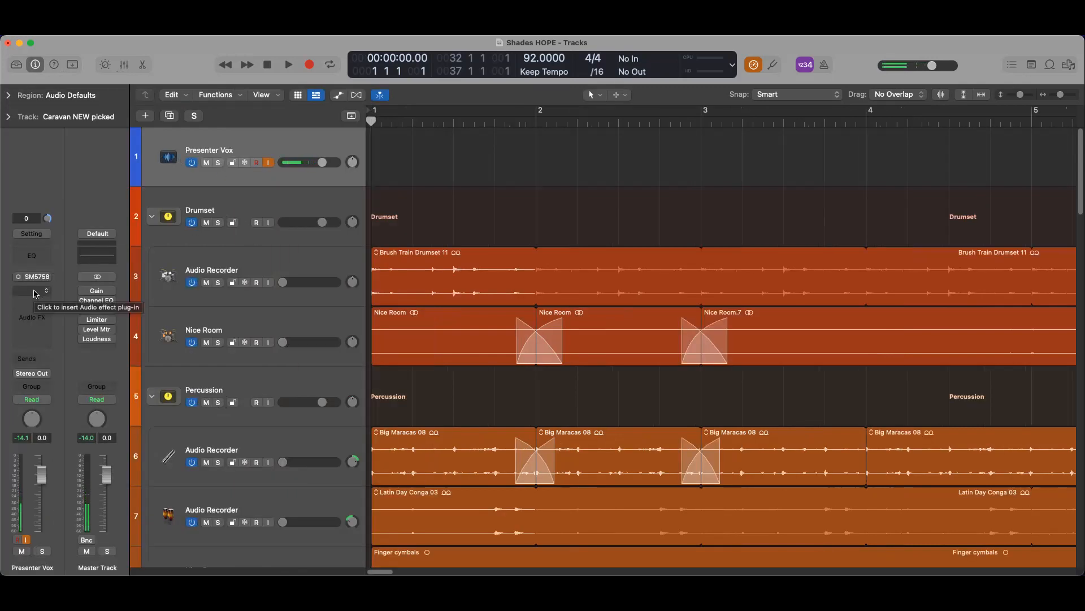
pyautogui.click(35, 292)
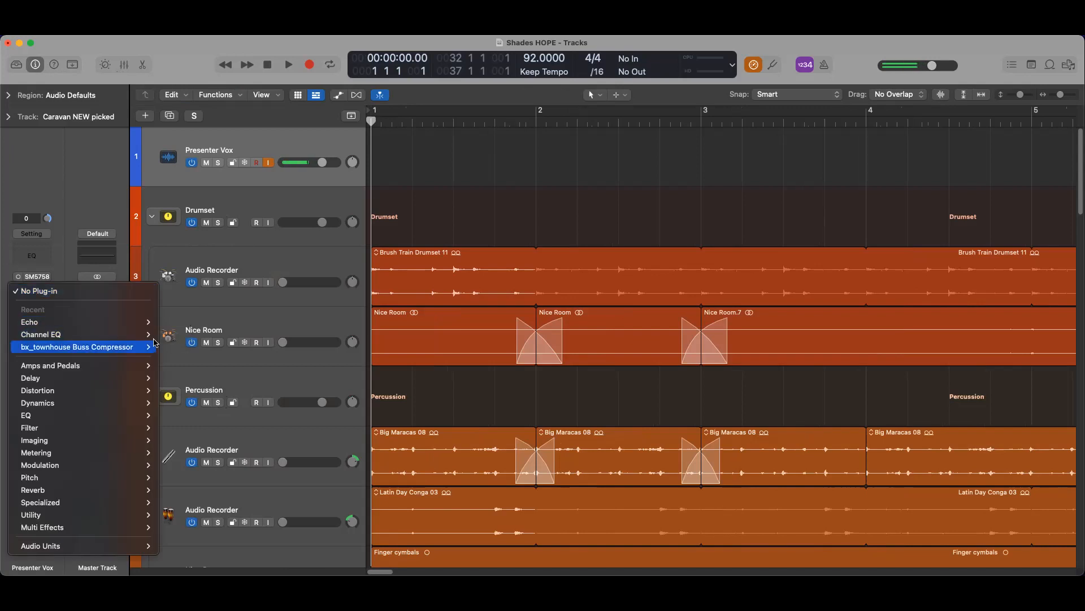
pyautogui.click(176, 335)
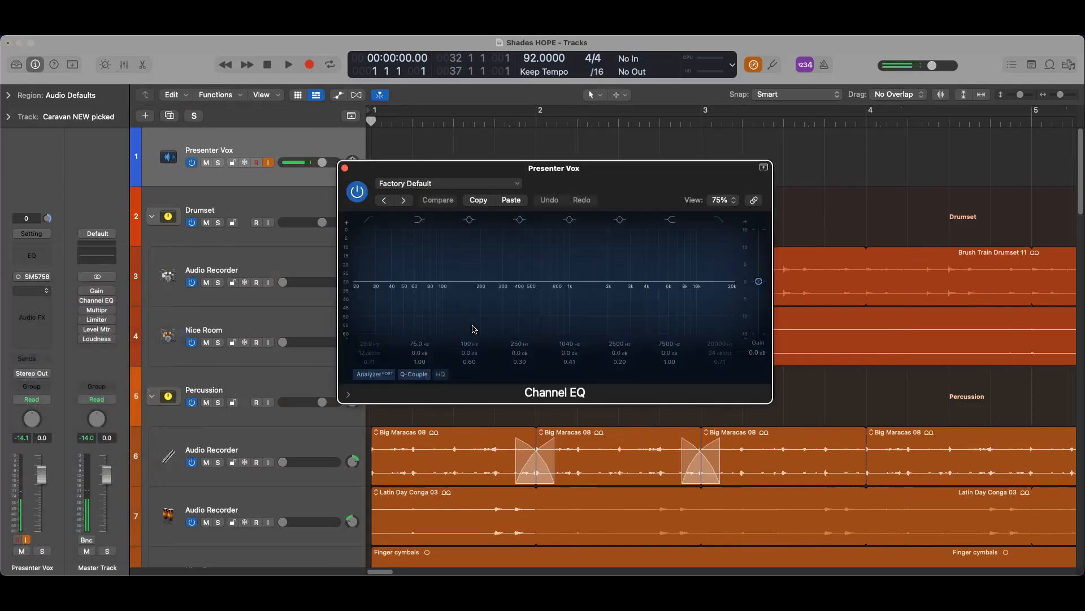
pyautogui.click(346, 284)
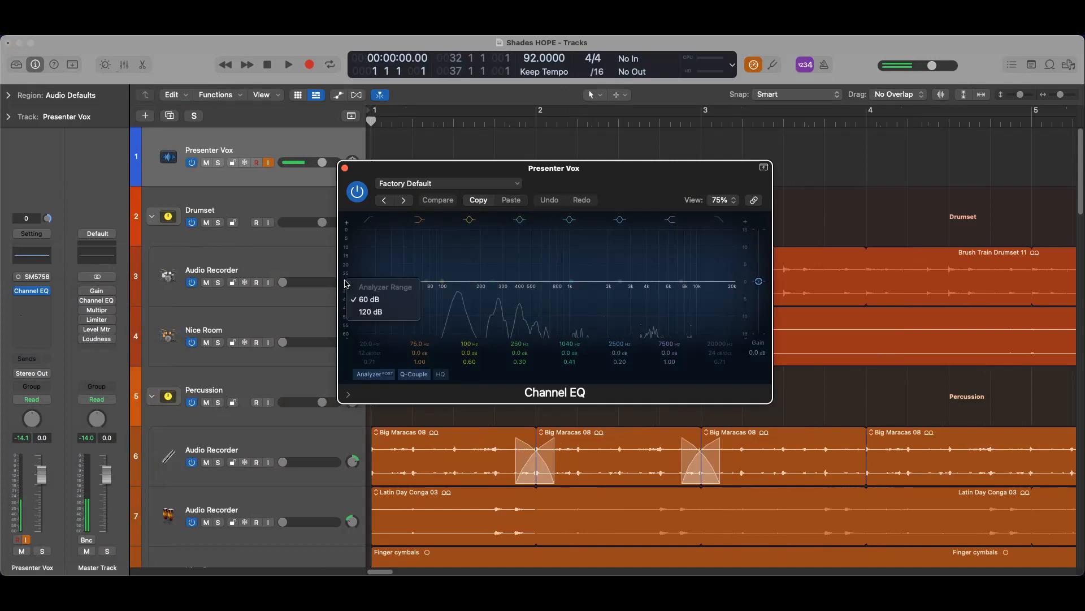
pyautogui.click(371, 311)
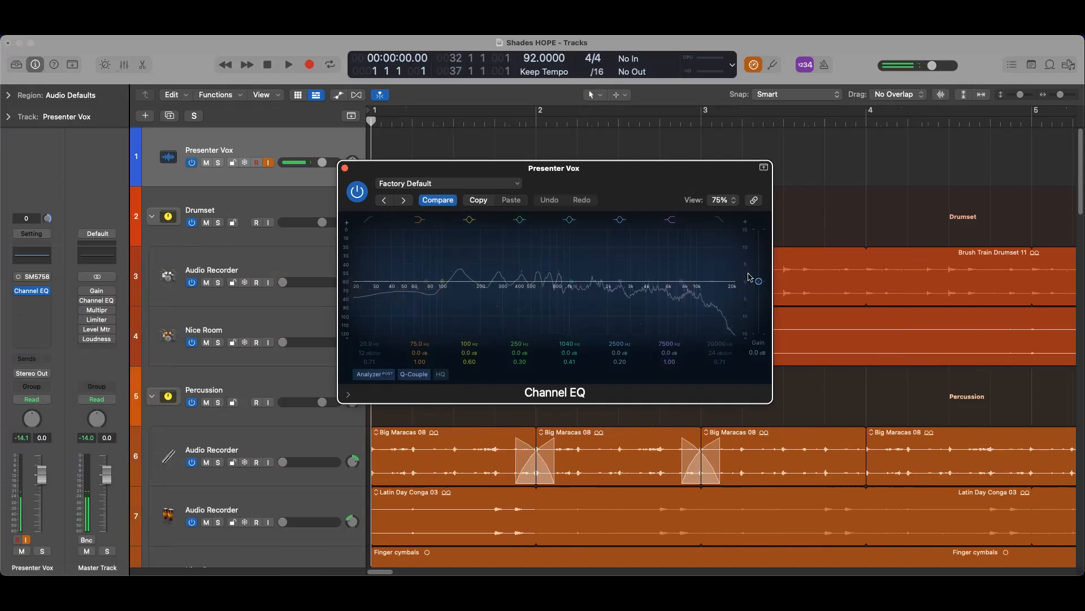
# Shape the Presenter Vox EQ with a 100 Hz, 36 dB/Oct low cut and a -4.0 dB shelf at 7500 Hz, with the analyzer off
pyautogui.click(748, 277)
pyautogui.click(800, 317)
pyautogui.click(369, 219)
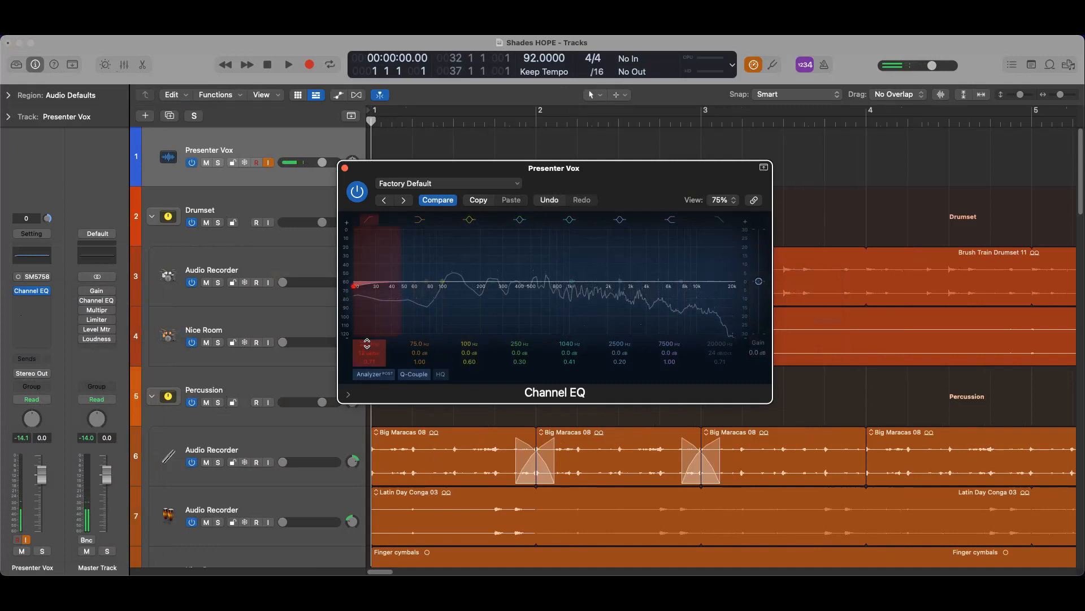
pyautogui.moveTo(369, 344); pyautogui.dragTo(369, 337)
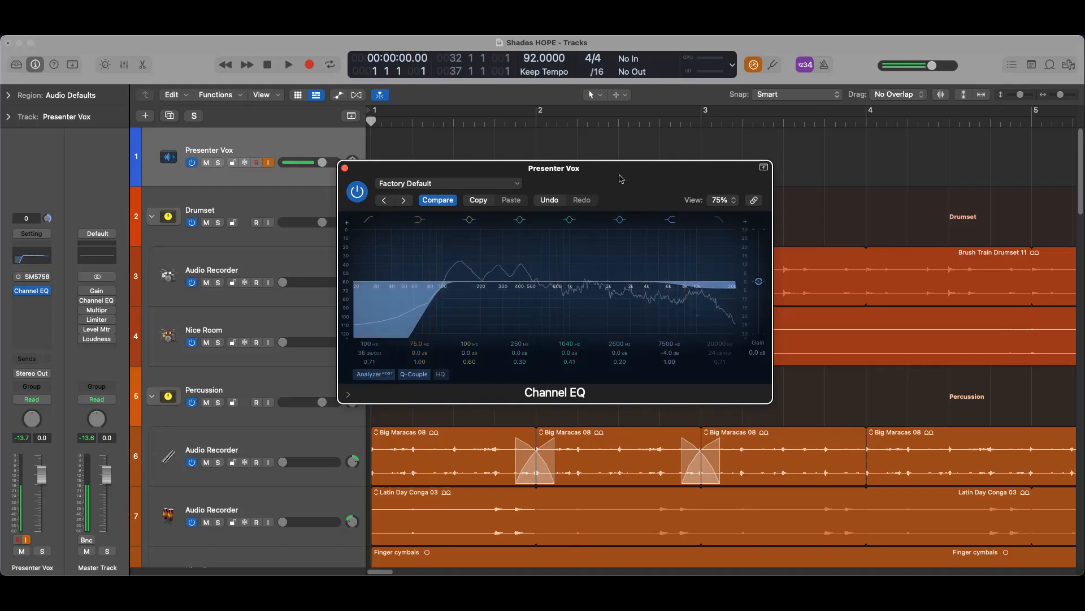
pyautogui.click(374, 374)
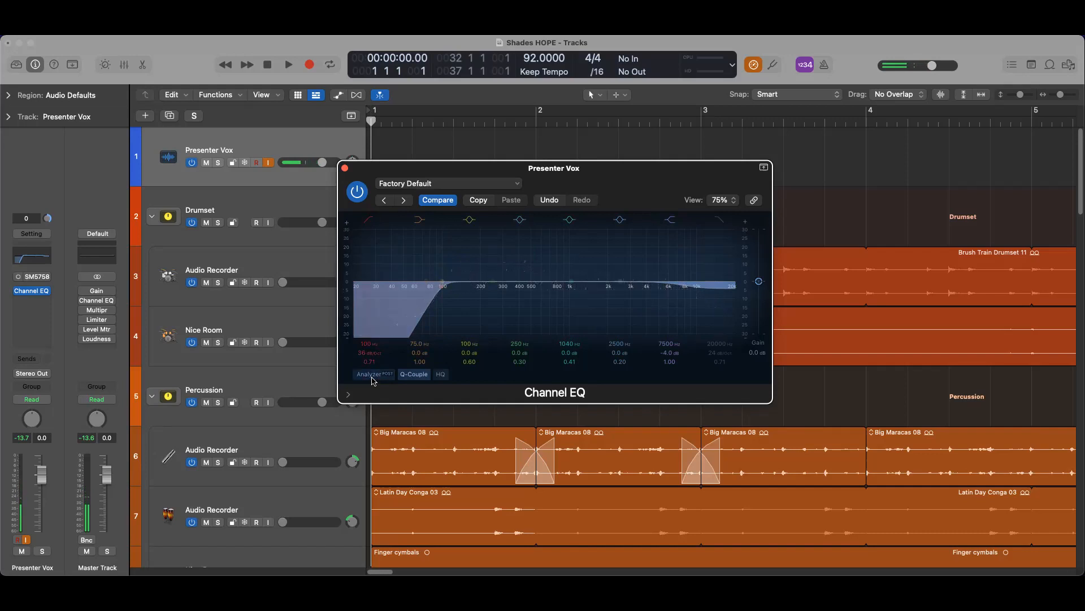
pyautogui.click(345, 169)
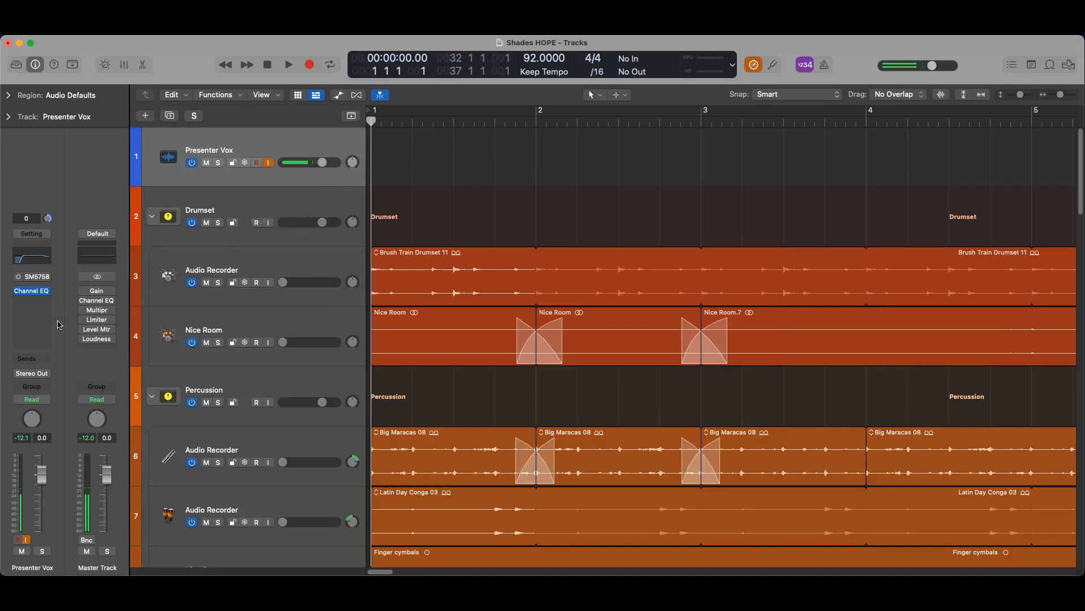
# Try a mono Echo plug-in on the Presenter Vox channel below the Channel EQ and remove it again
pyautogui.click(30, 305)
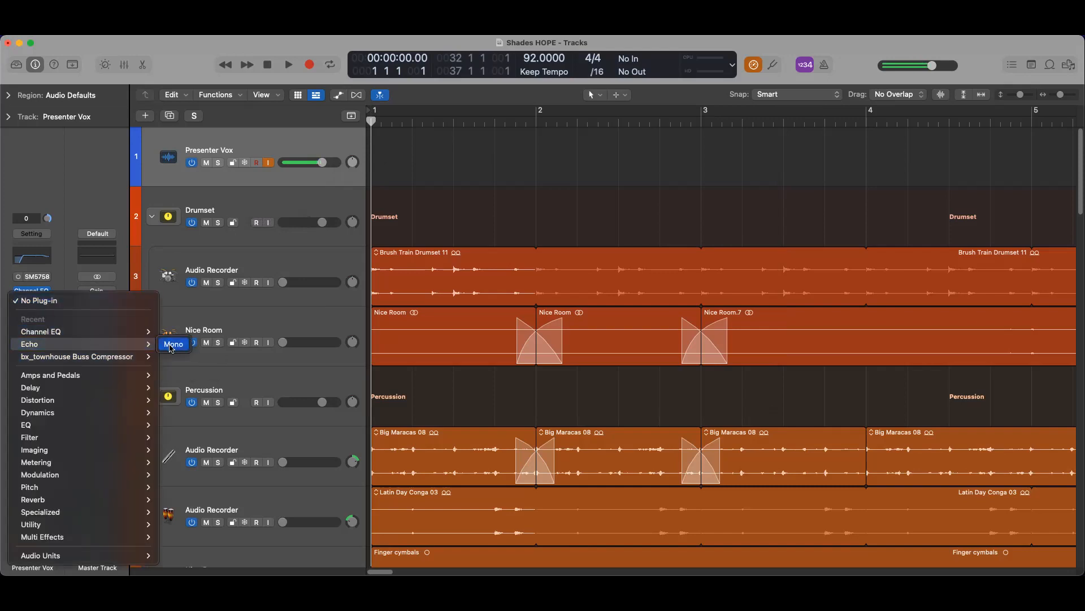
pyautogui.click(173, 344)
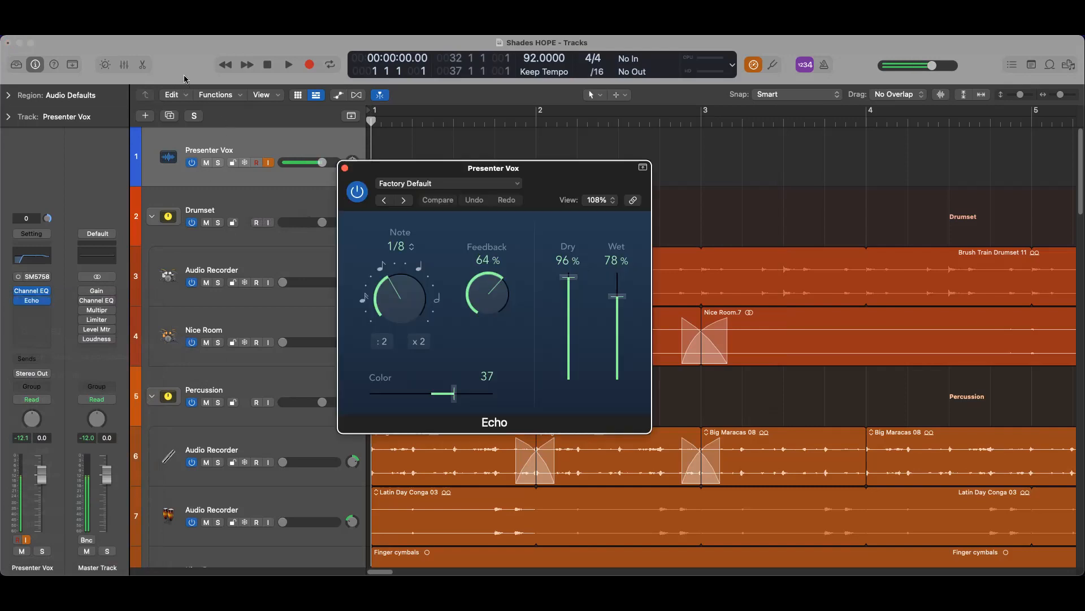
pyautogui.click(357, 192)
pyautogui.click(345, 168)
pyautogui.click(49, 302)
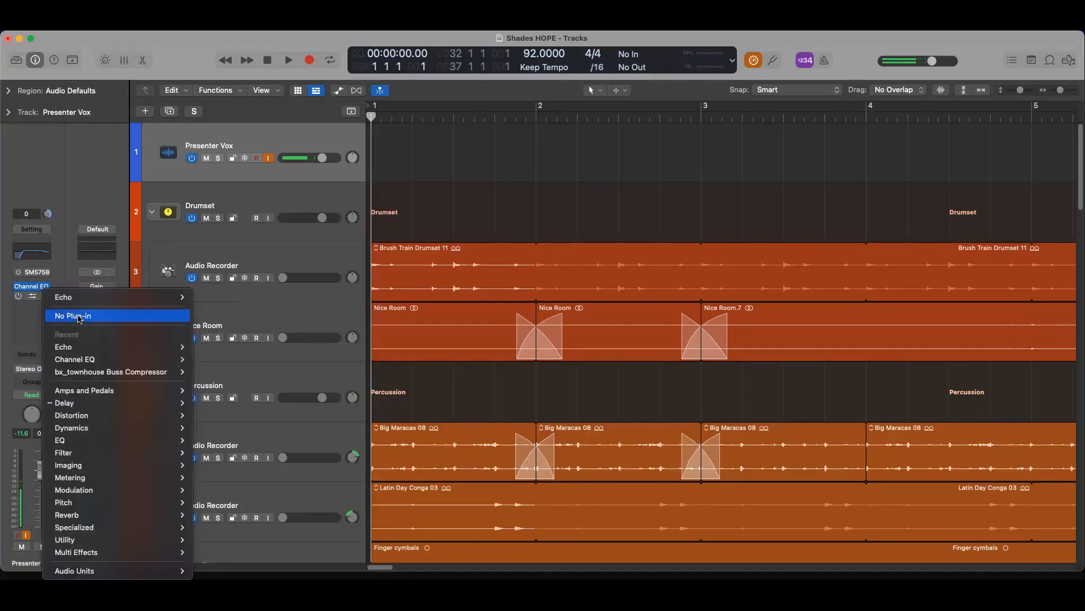
pyautogui.click(76, 316)
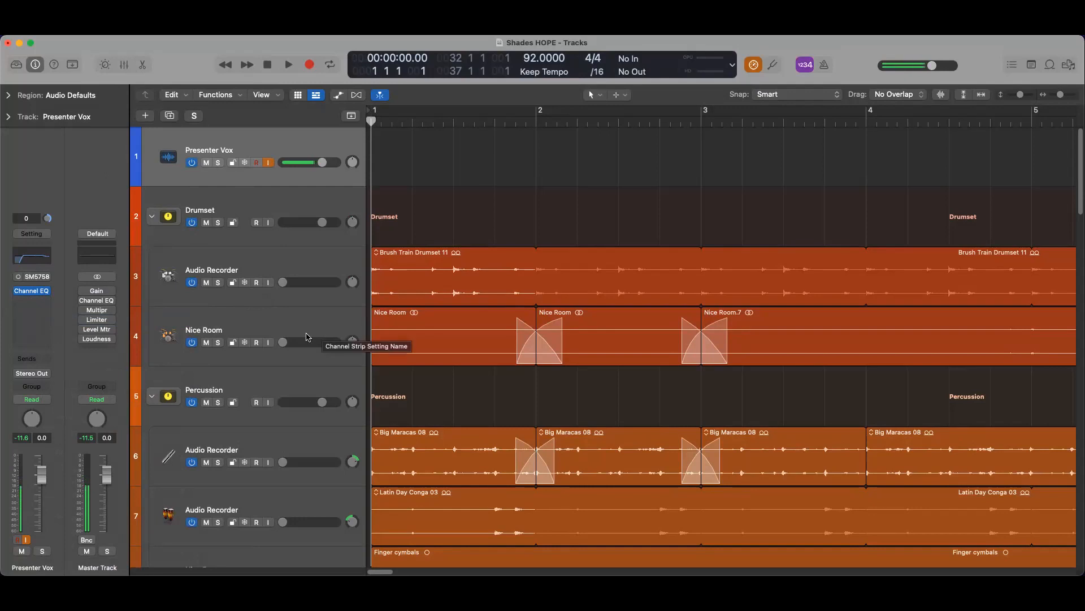
# Select the Ruby Soho NEW plucked track and enable its input monitoring
pyautogui.scroll(-5, 317, 334)
pyautogui.scroll(-7, 304, 339)
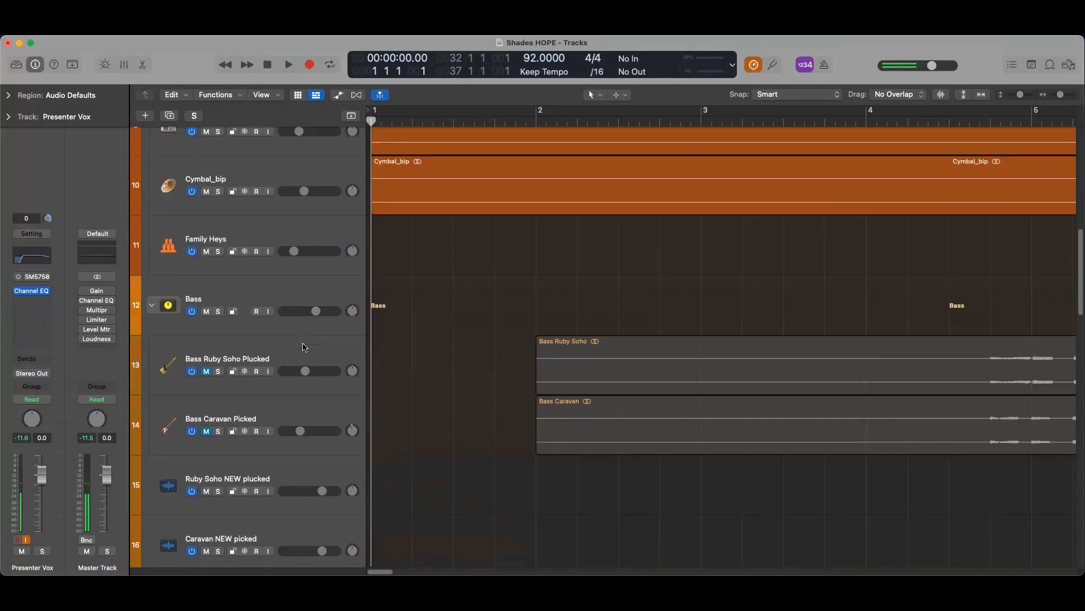
pyautogui.click(311, 418)
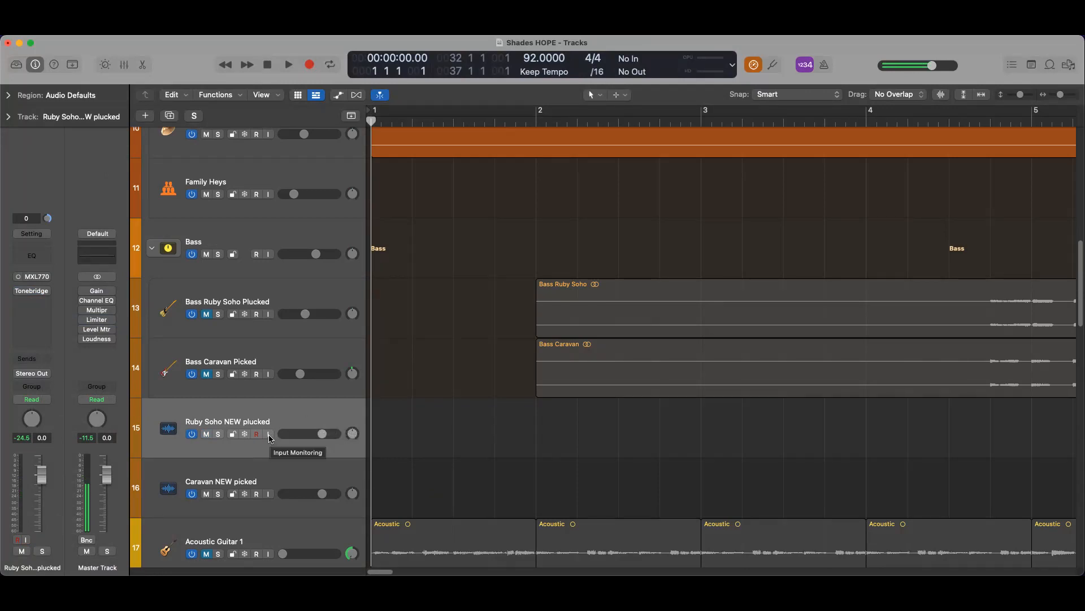
pyautogui.click(268, 434)
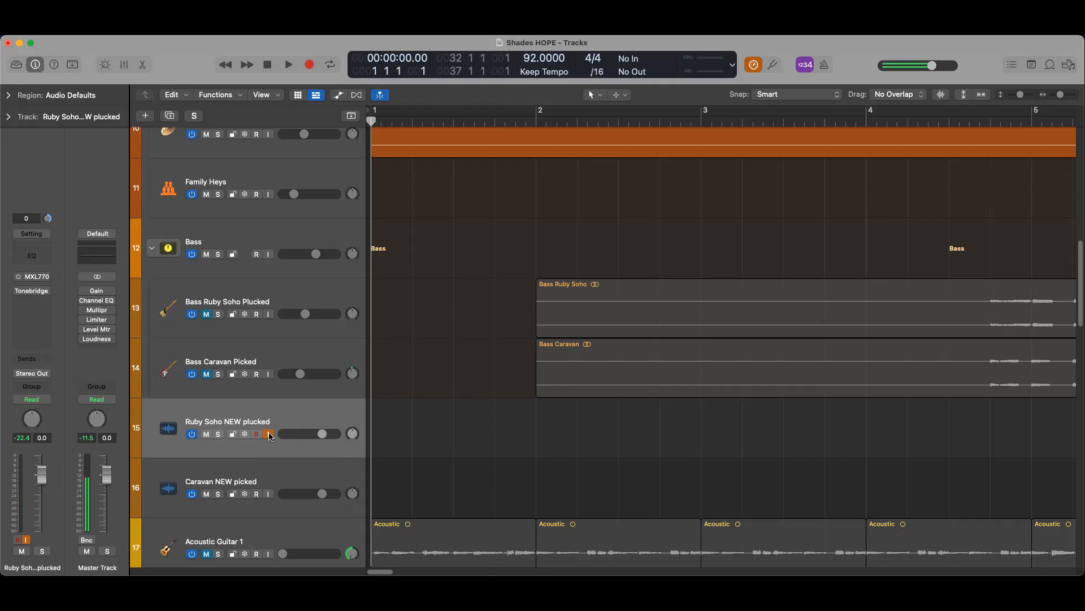
# Play the project from the beginning and check the Presenter Vox input monitoring during playback
pyautogui.moveTo(17, 294)
pyautogui.scroll(8, 351, 376)
pyautogui.scroll(3, 351, 376)
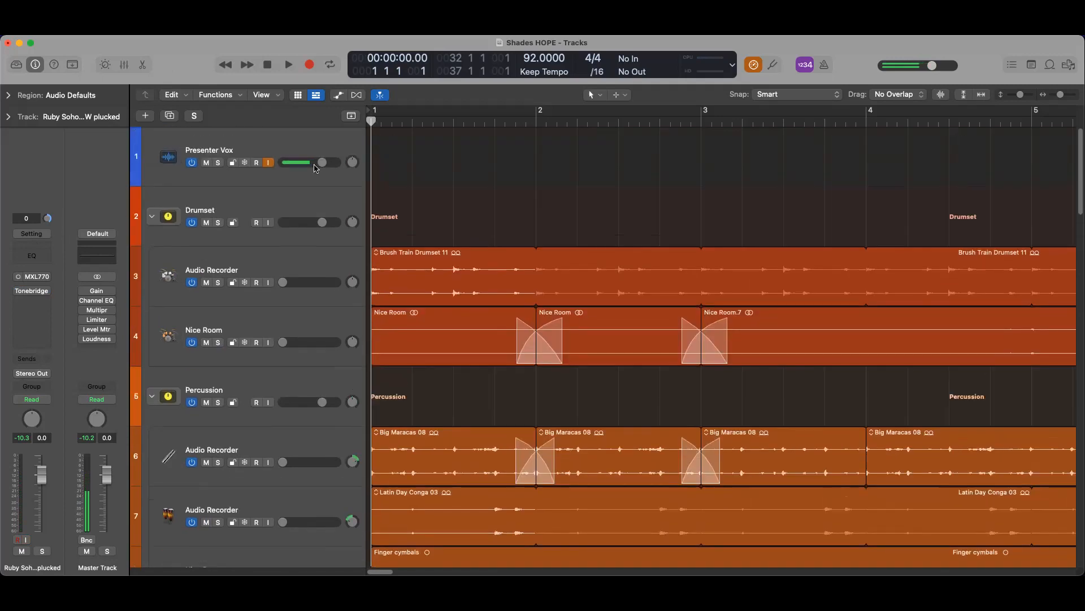
pyautogui.click(288, 65)
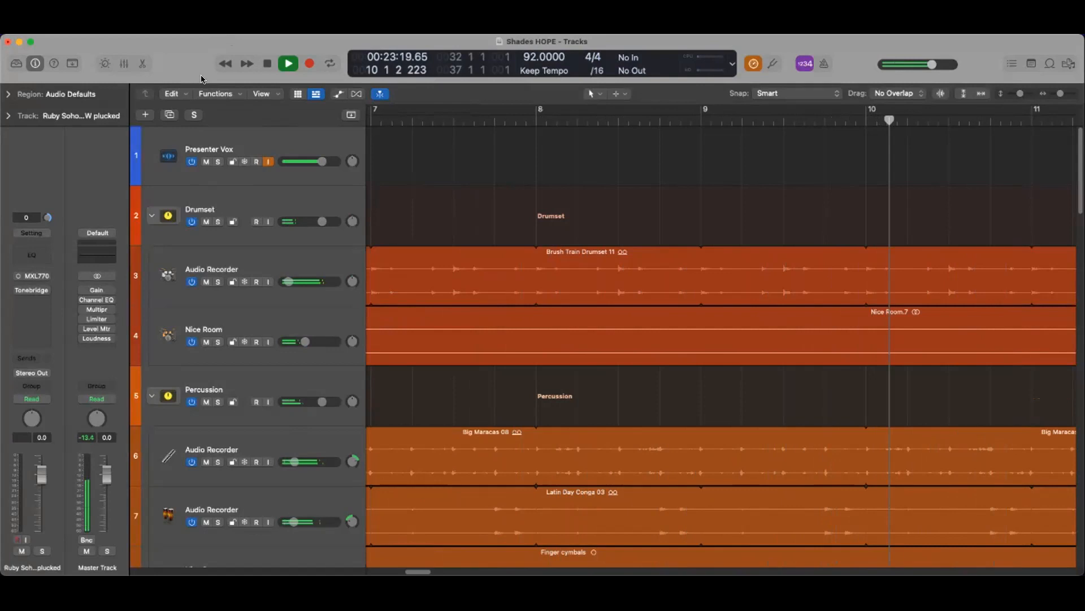
pyautogui.click(268, 163)
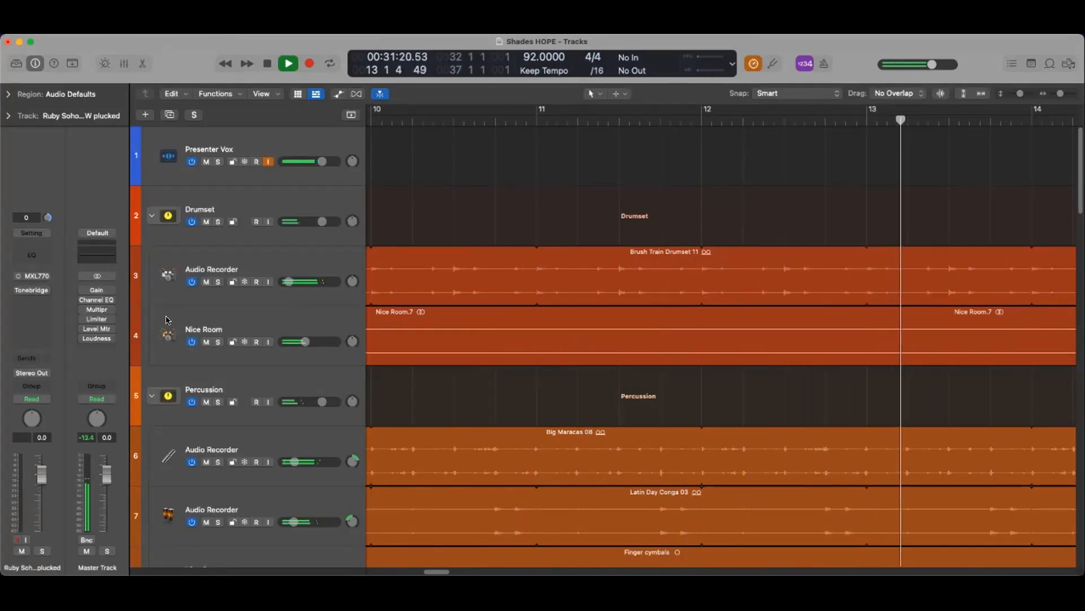
# Enable input monitoring on the Ruby Soho NEW plucked track during playback, stop and return to the project's beginning
pyautogui.scroll(-10, 275, 399)
pyautogui.scroll(-4, 275, 399)
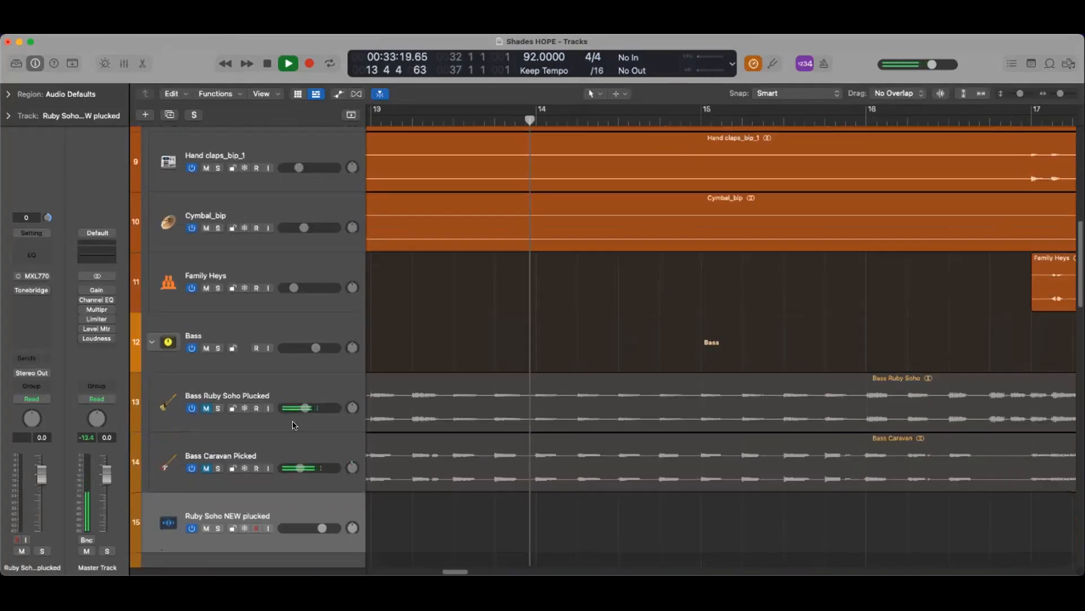
pyautogui.click(268, 504)
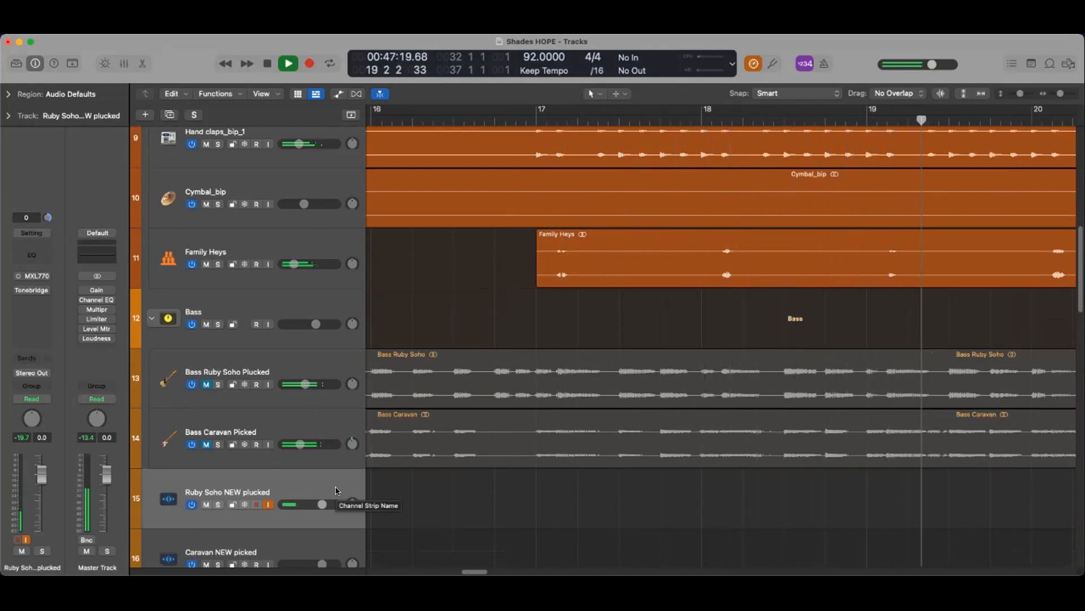
pyautogui.press('space')
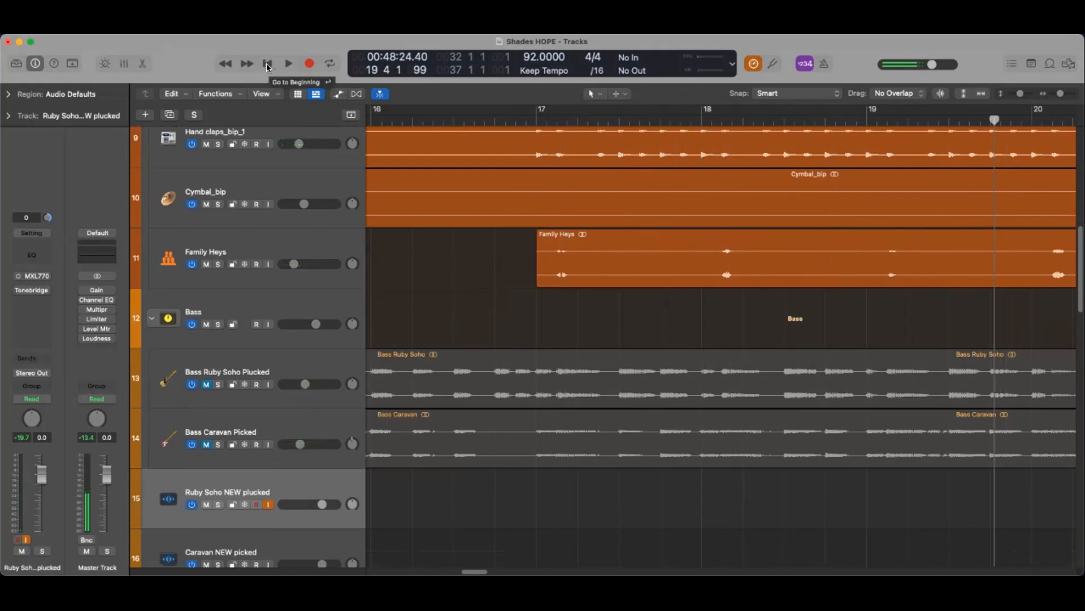
pyautogui.click(268, 64)
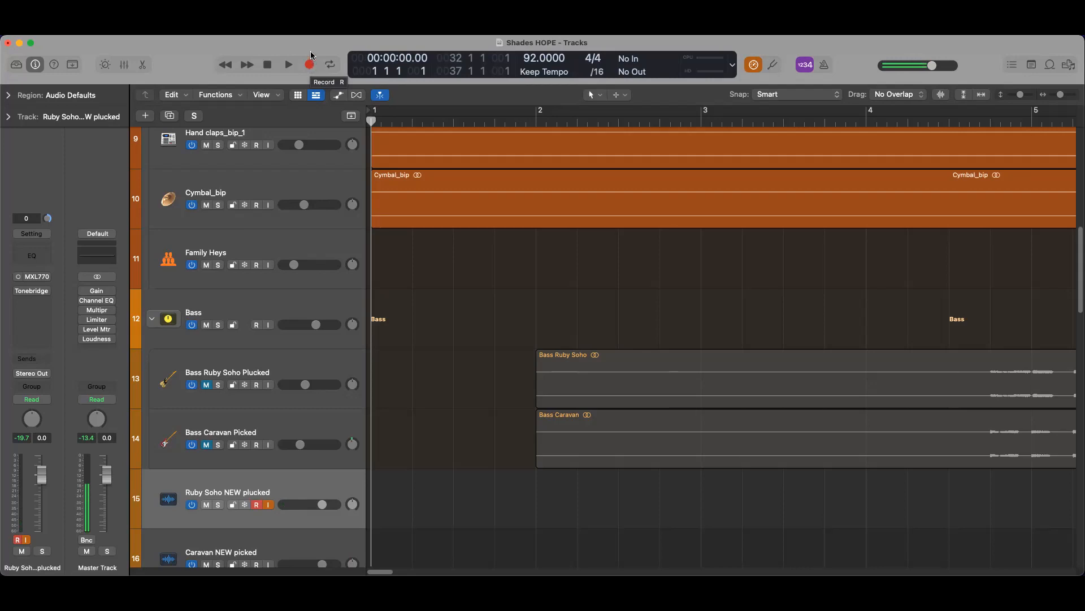
# Customize the control bar's LCD to show Sample Rate or Punch Locators
pyautogui.rightClick(850, 57)
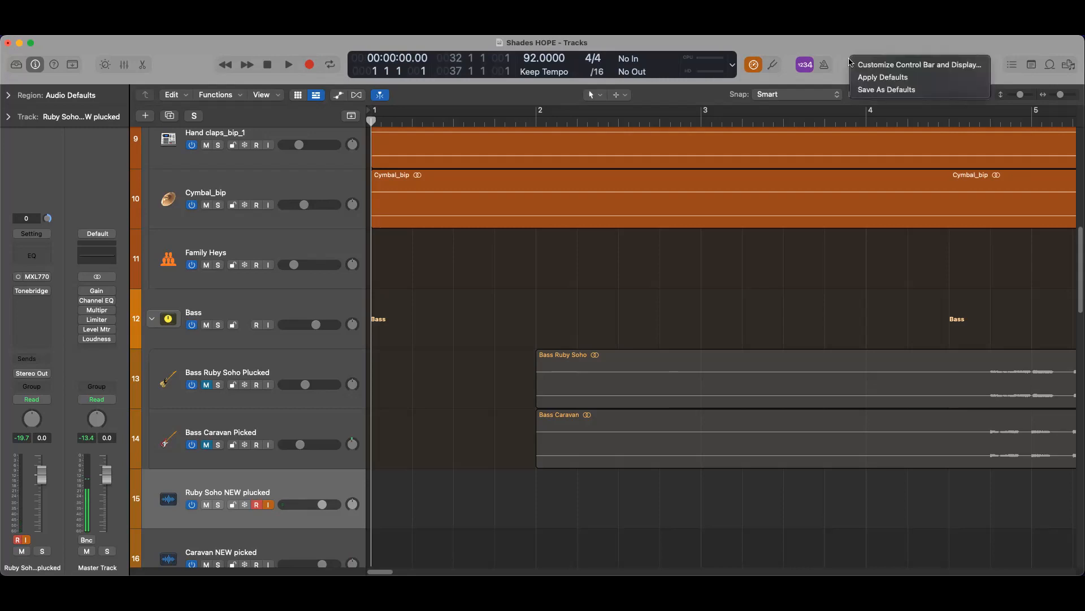
pyautogui.click(896, 64)
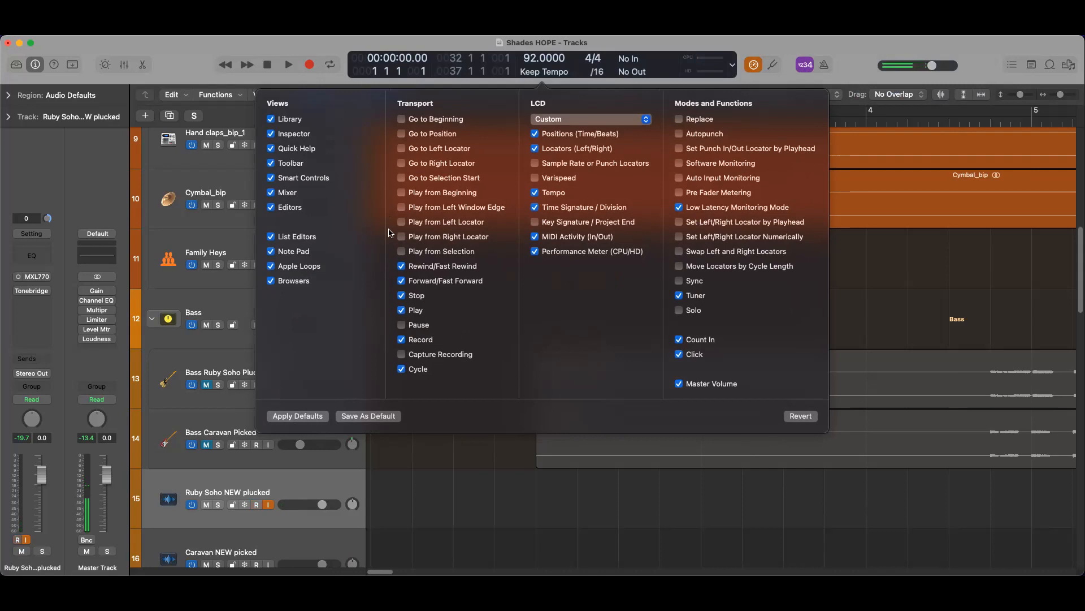
pyautogui.click(534, 163)
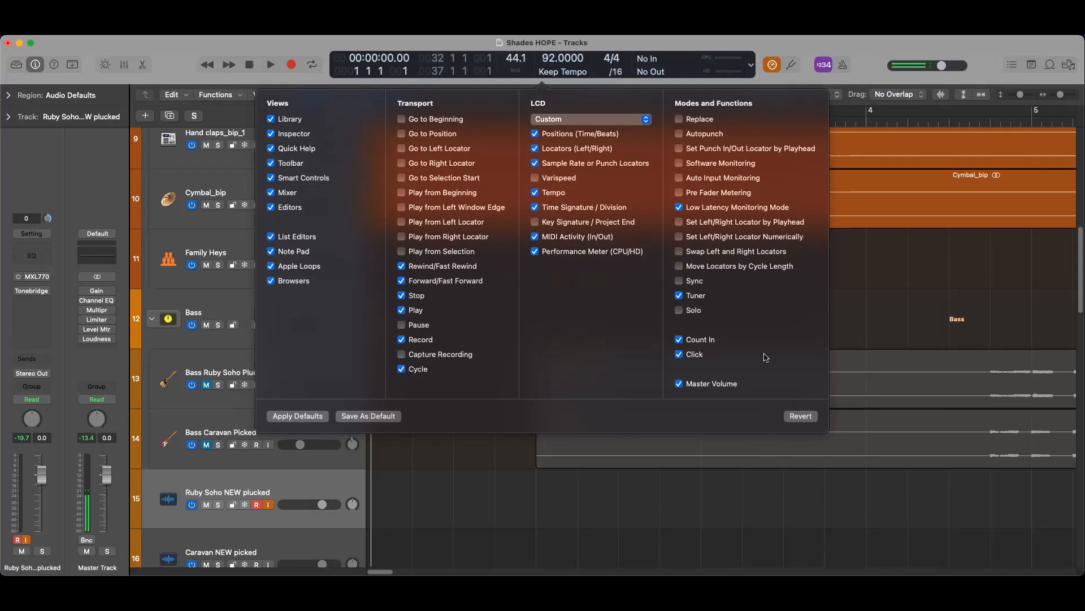
pyautogui.click(870, 55)
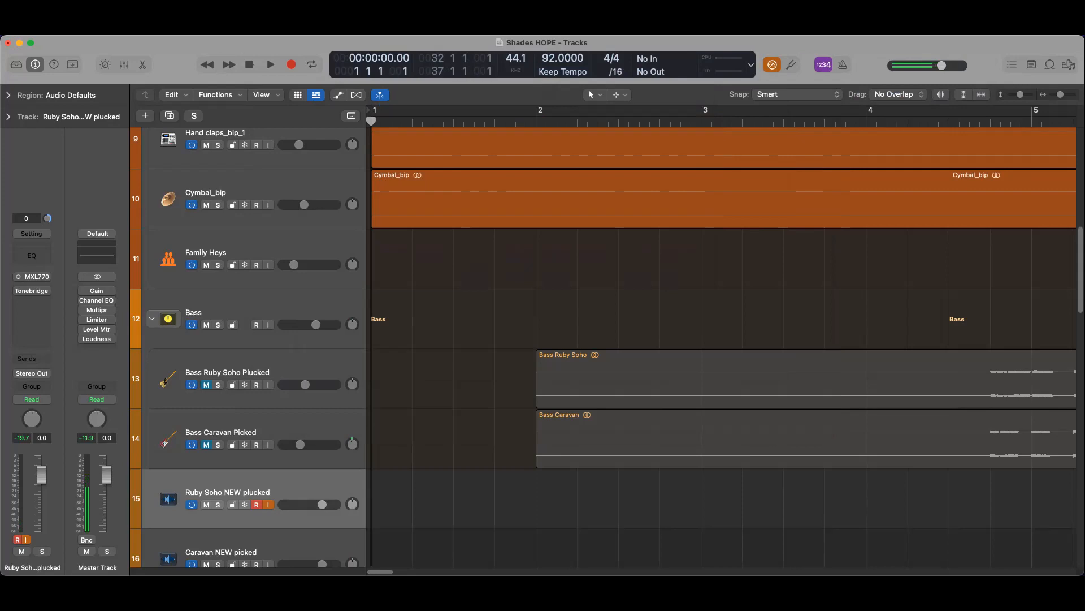
# Record a take on the Ruby Soho NEW plucked track from the beginning into bar 17 and stop
pyautogui.click(292, 65)
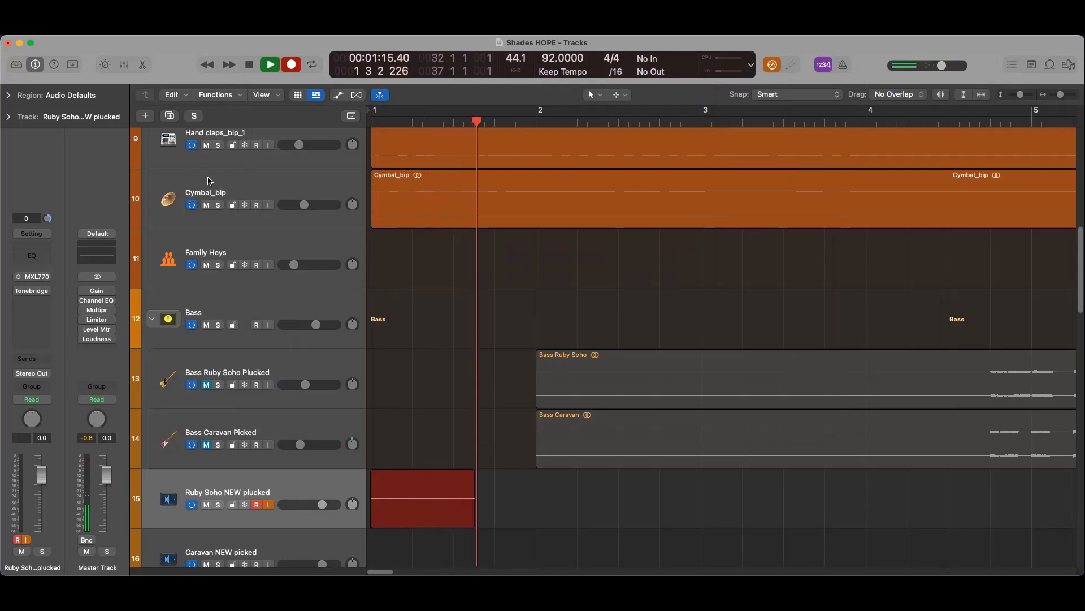
pyautogui.scroll(5, 209, 215)
pyautogui.scroll(8, 209, 215)
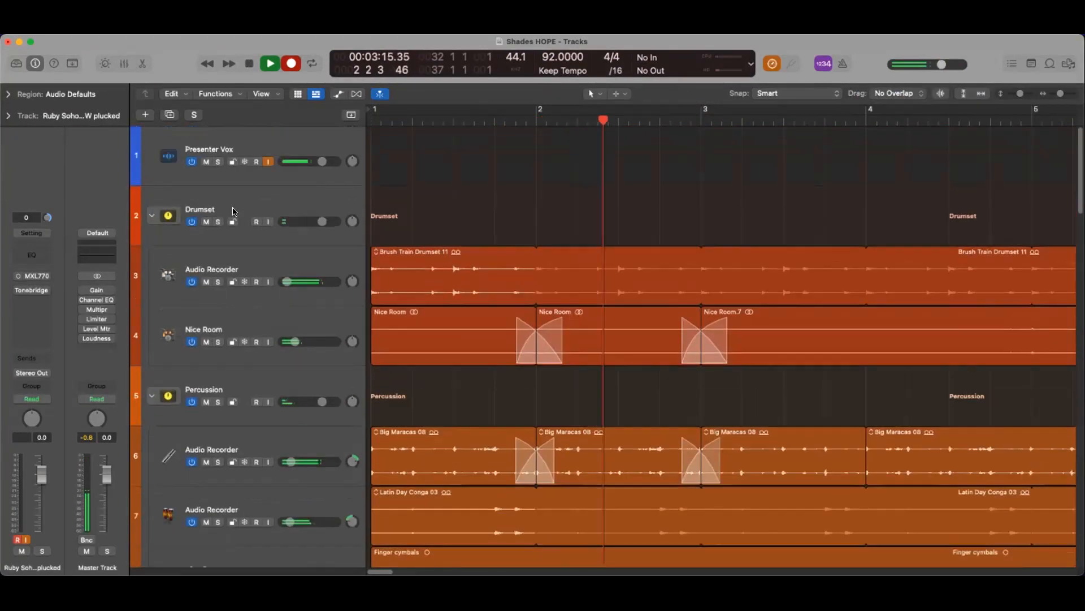
pyautogui.scroll(-10, 278, 277)
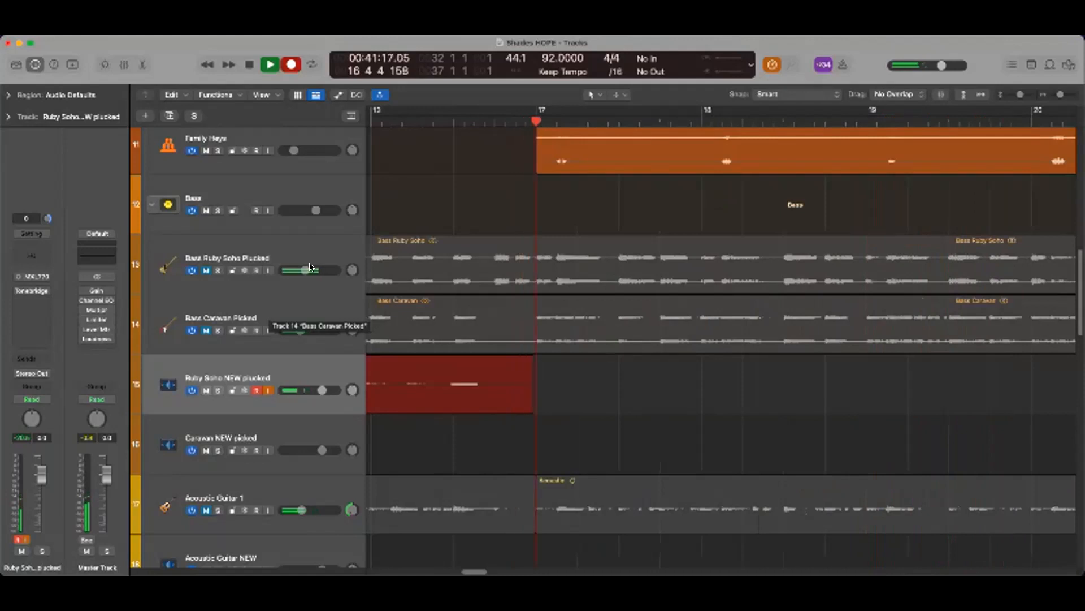
pyautogui.press('space')
# Turn off input monitoring on the Ruby Soho NEW plucked track
pyautogui.scroll(15, 294, 208)
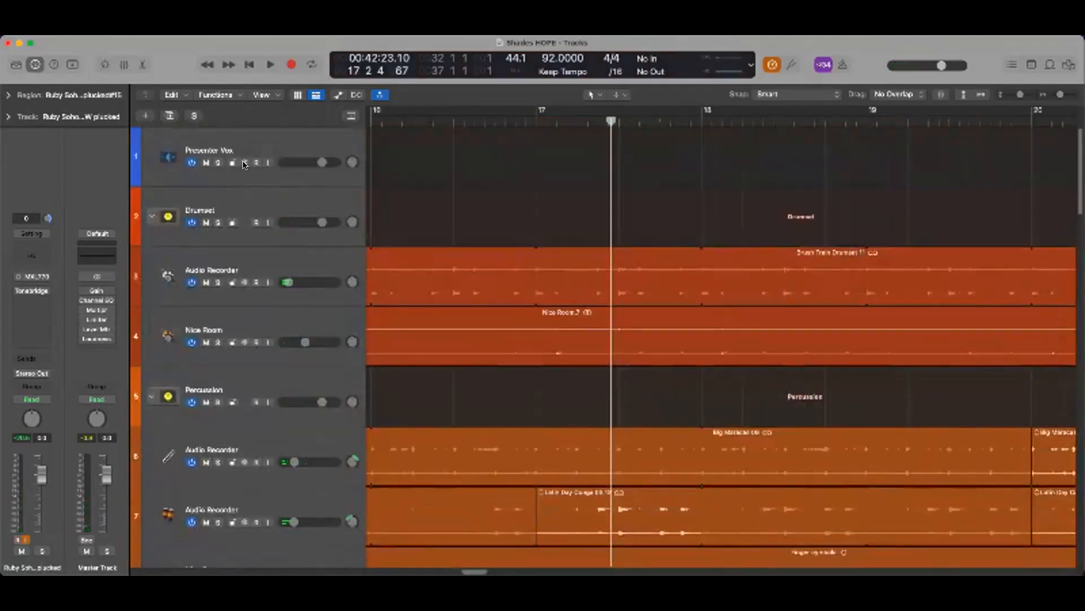
pyautogui.scroll(-10, 310, 283)
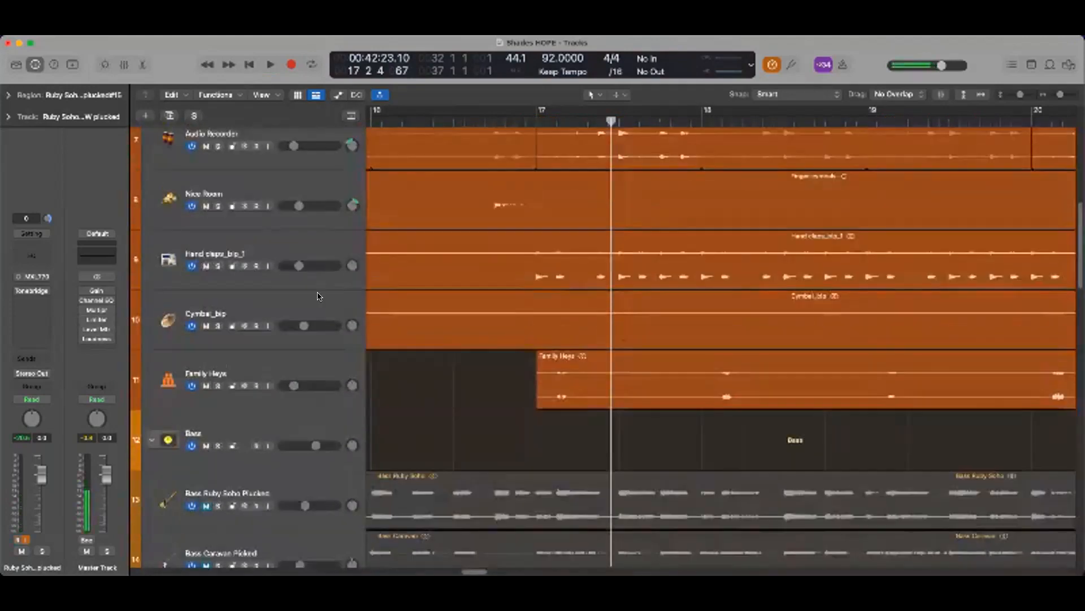
pyautogui.click(256, 433)
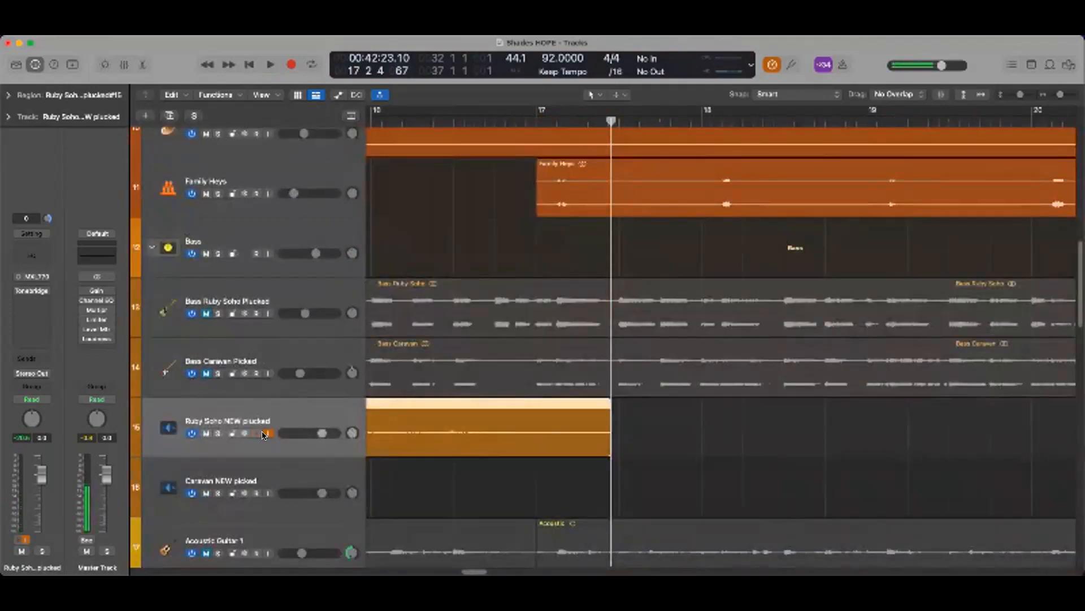
pyautogui.click(268, 433)
# Play back the recorded Ruby Soho NEW plucked take from just before bar 4 into bar 13
pyautogui.moveTo(475, 571); pyautogui.dragTo(371, 571)
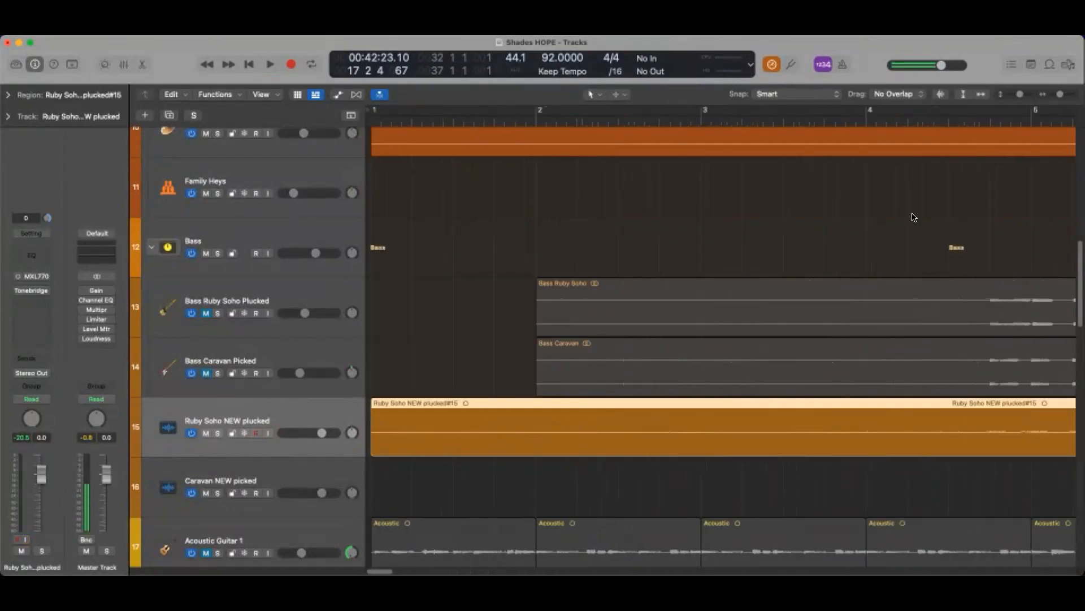
pyautogui.click(856, 120)
pyautogui.press('space')
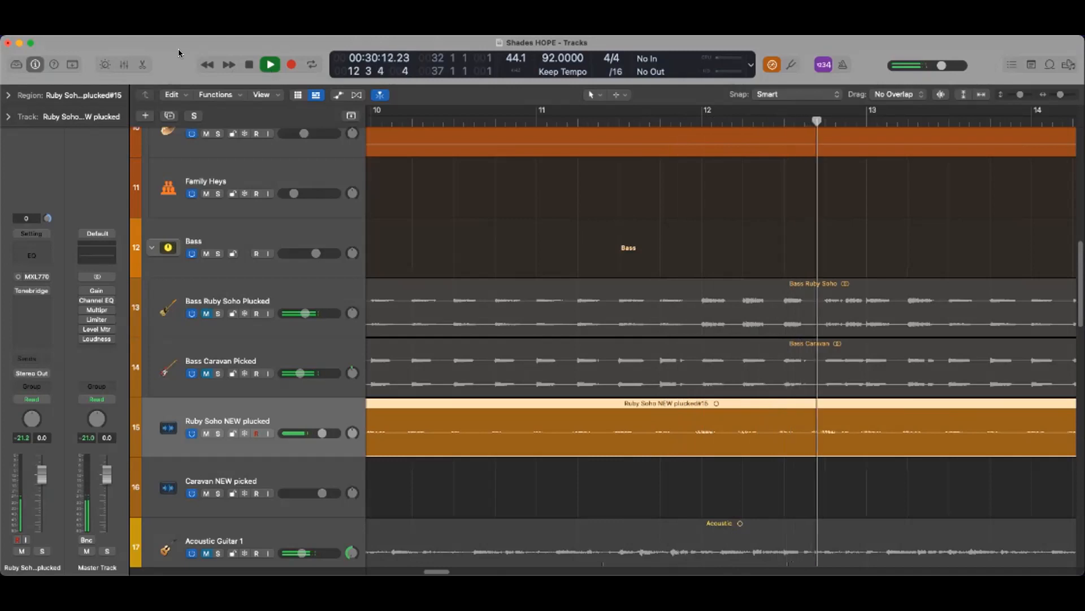
pyautogui.press('space')
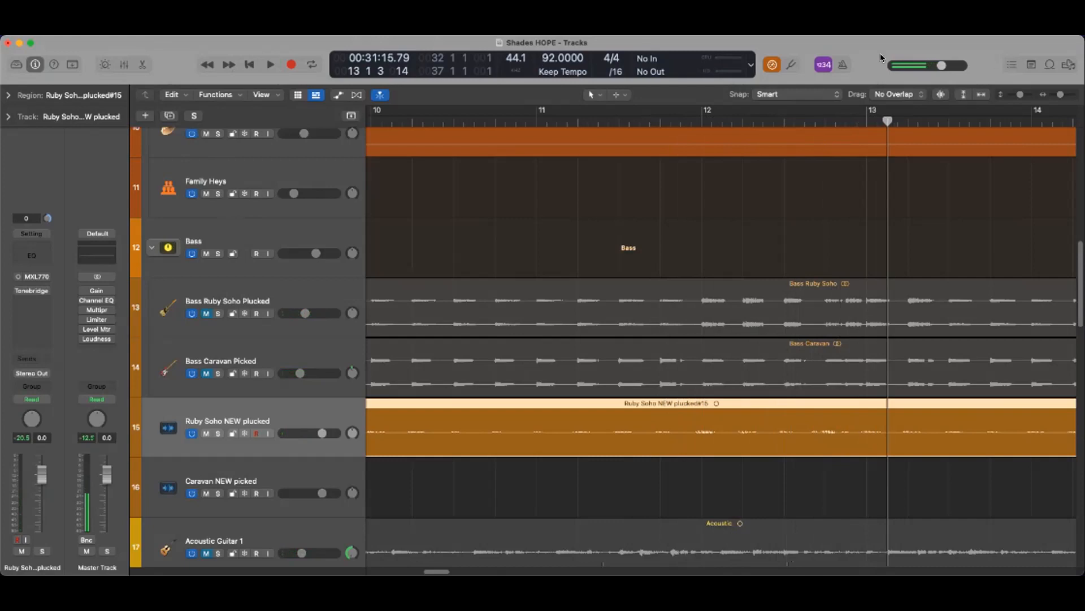
pyautogui.moveTo(440, 573); pyautogui.dragTo(399, 573)
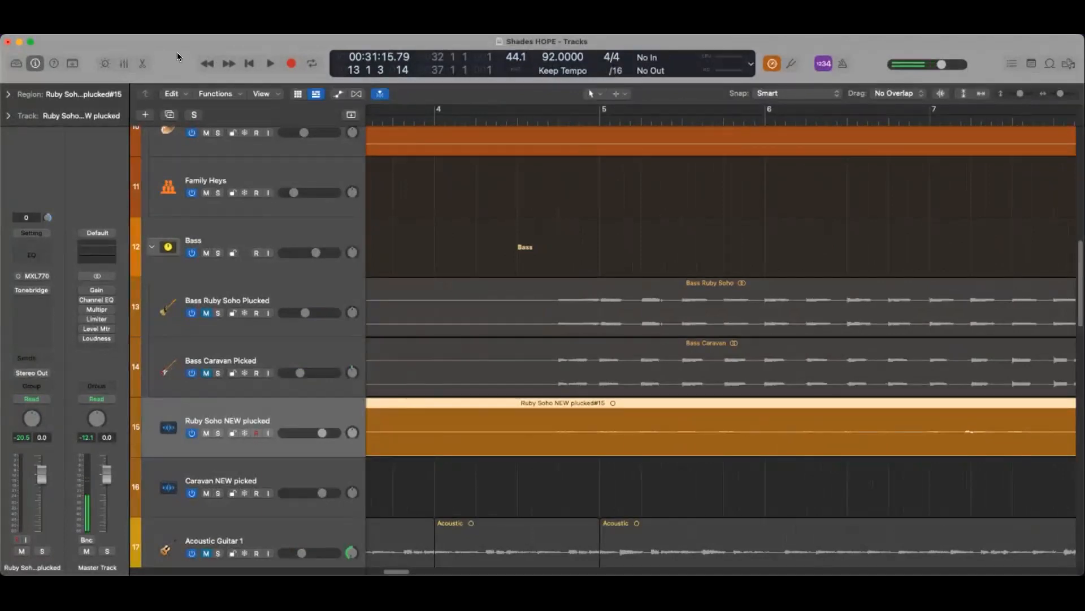
pyautogui.scroll(10, 331, 318)
pyautogui.scroll(6, 331, 318)
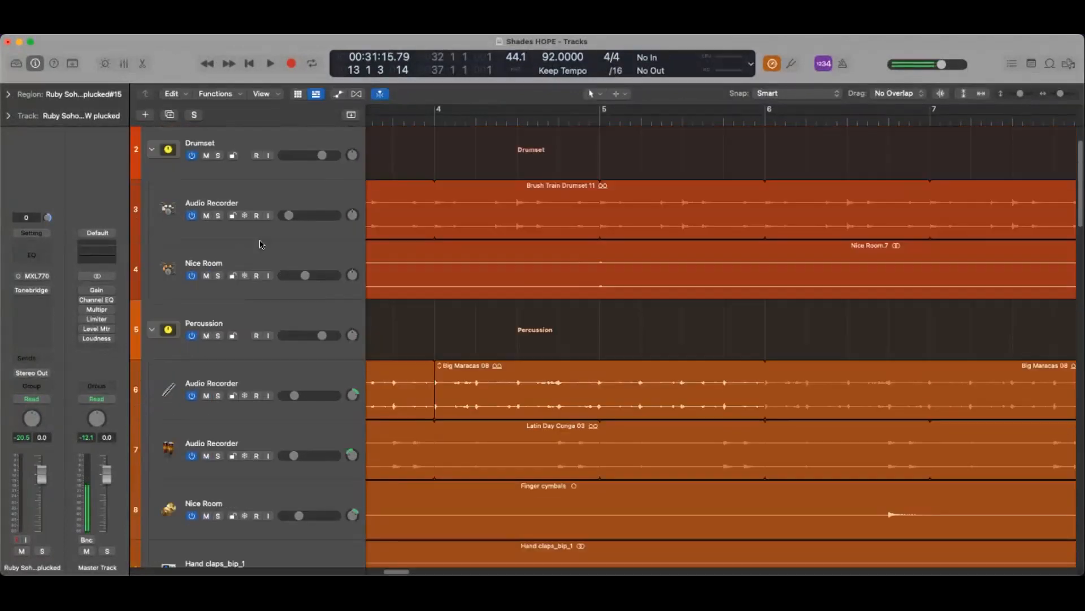